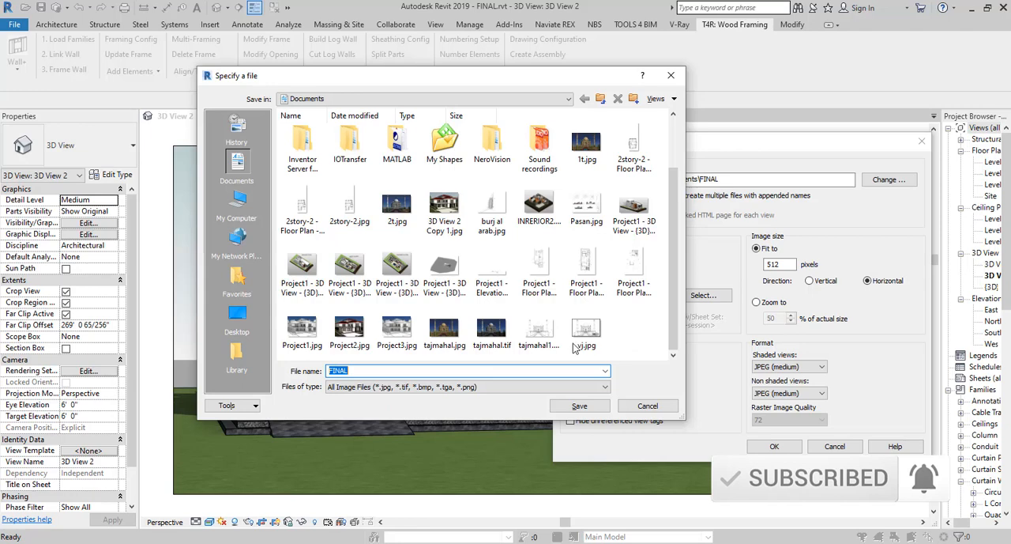
Name the exported image FINAL1 in the Documents folder and set its fit-to size to 1500 pixels.
{"action": "left_click", "coordinate": [387, 371]}
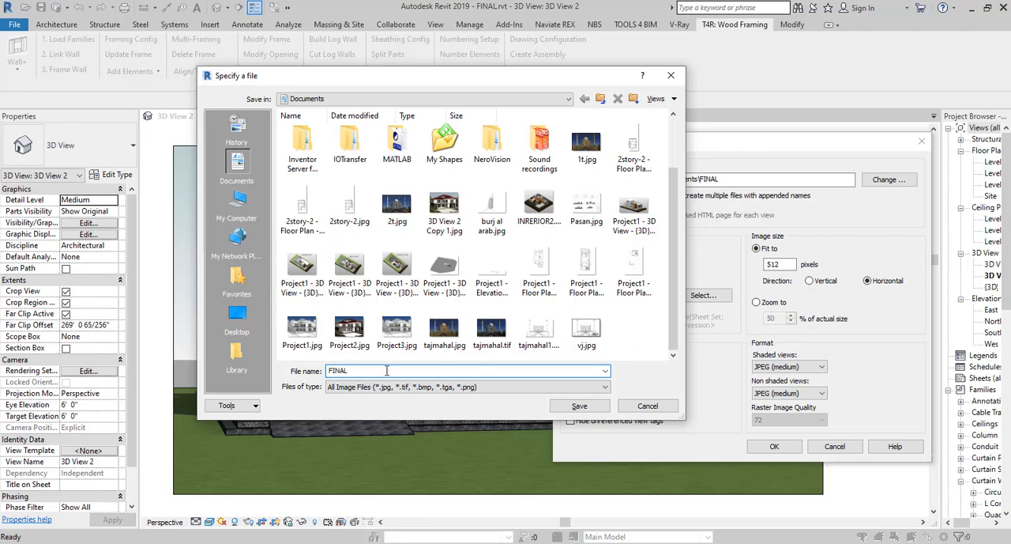
{"action": "left_click", "coordinate": [579, 405]}
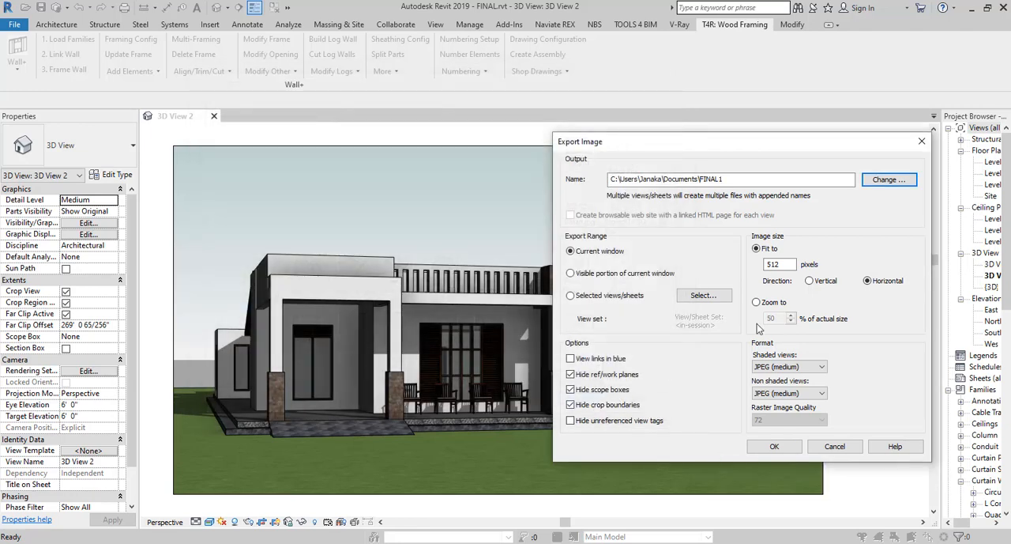
{"action": "left_click_drag", "start_coordinate": [792, 264], "coordinate": [754, 266]}
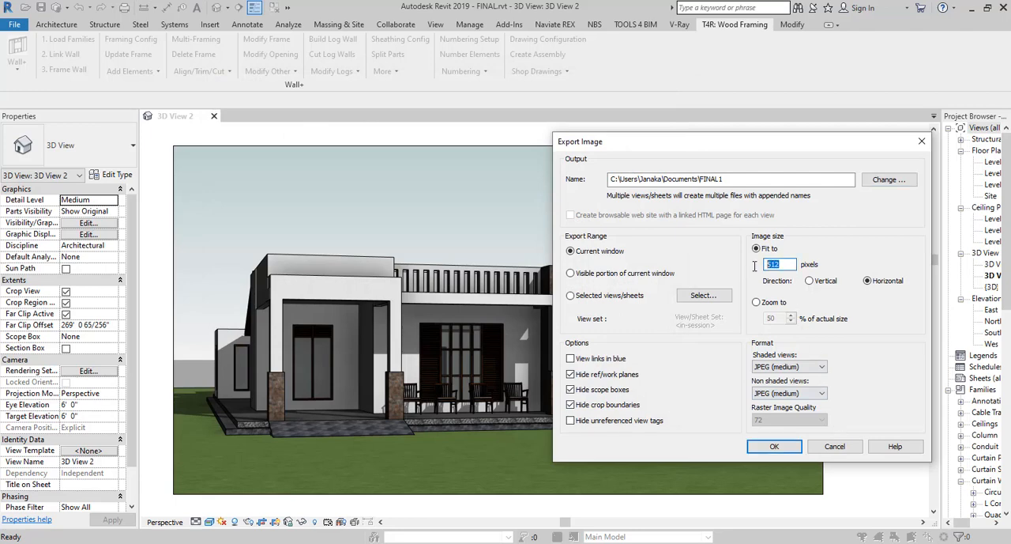
{"action": "type", "text": "1500"}
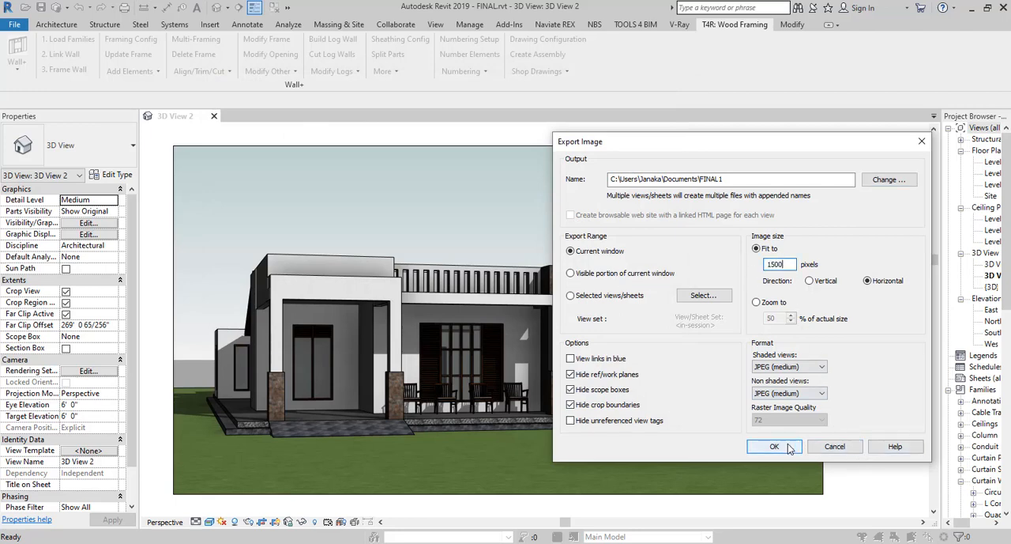
Set both shaded and non-shaded view formats to JPEG (lossless) and export the image.
{"action": "left_click", "coordinate": [798, 367]}
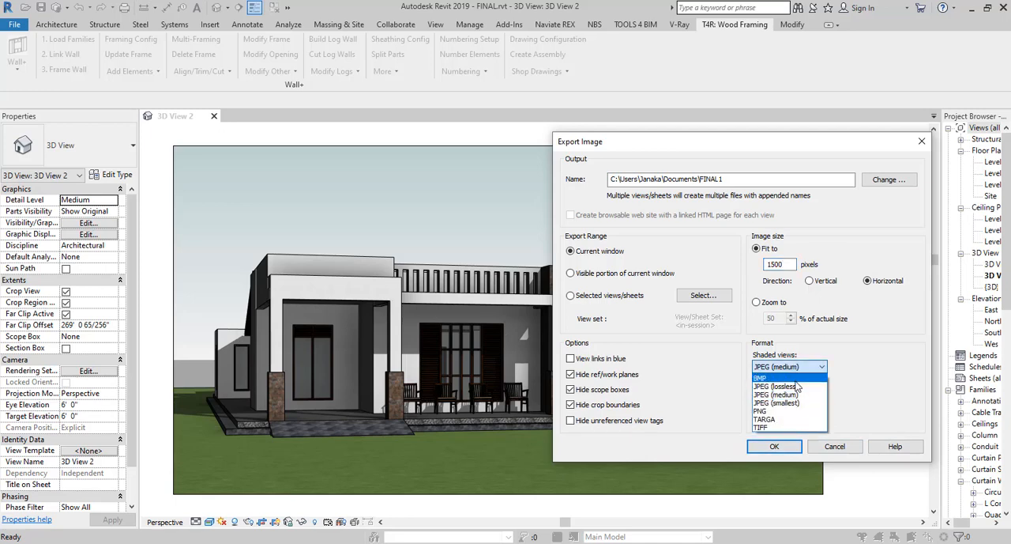
{"action": "left_click", "coordinate": [798, 385]}
{"action": "left_click", "coordinate": [798, 393]}
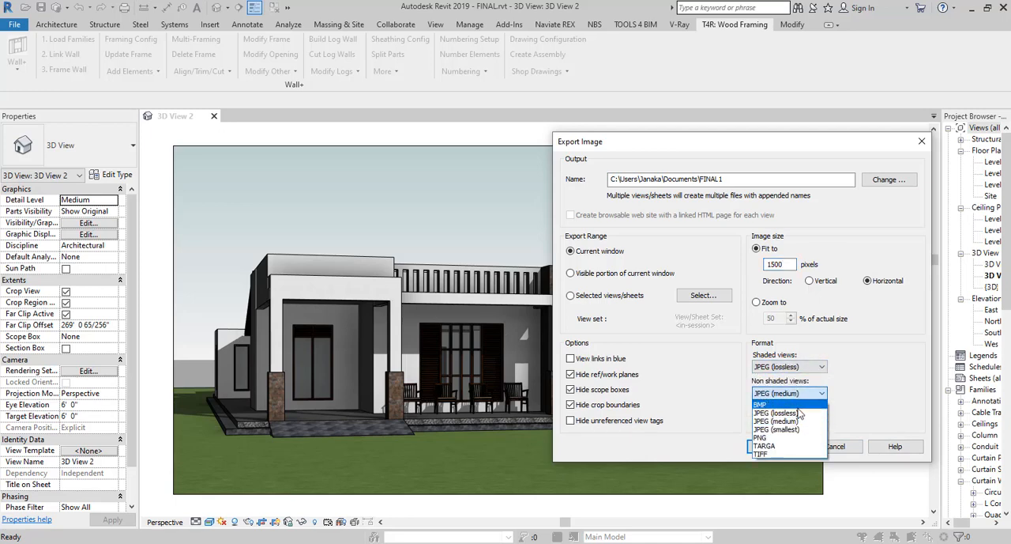
{"action": "left_click", "coordinate": [799, 412]}
{"action": "left_click", "coordinate": [777, 447]}
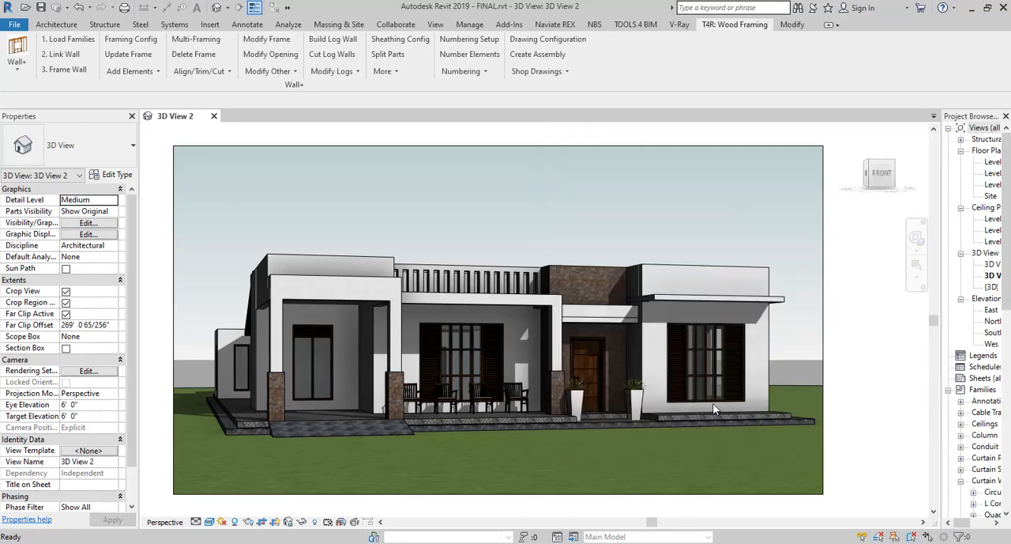
Set the visual style of 3D View 2 to Hidden Line.
{"action": "left_click", "coordinate": [210, 521]}
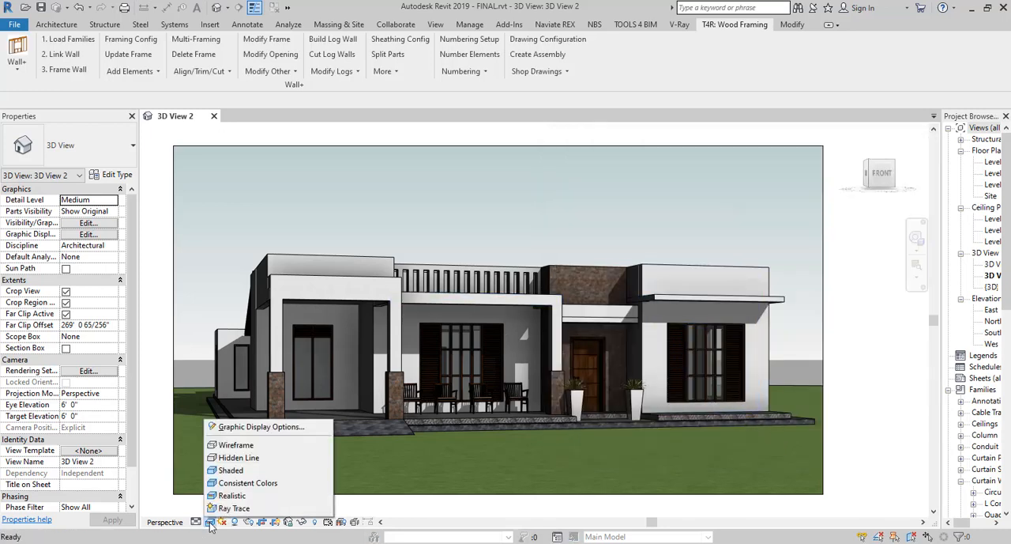
{"action": "left_click", "coordinate": [229, 459]}
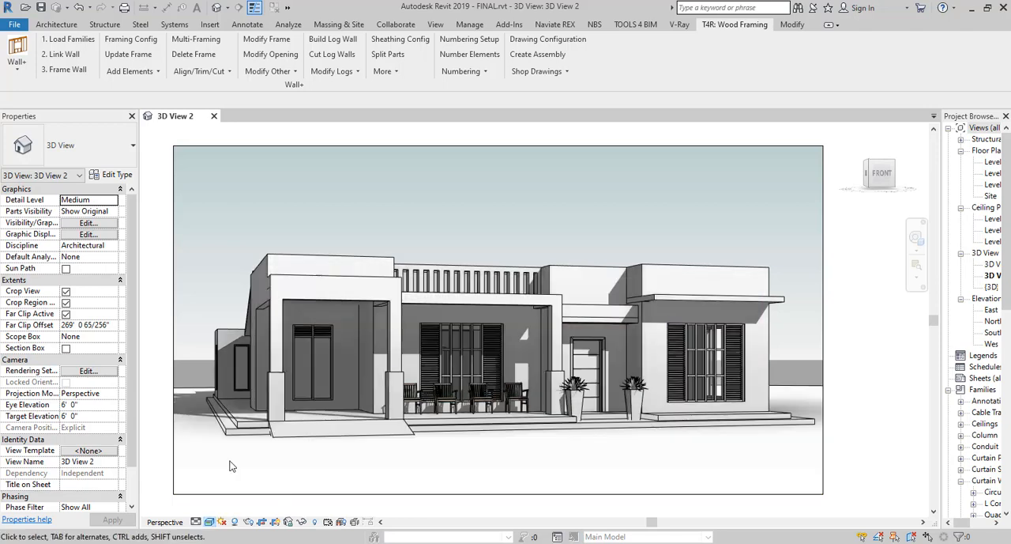
Try the Wireframe visual style on 3D View 2 and return to Hidden Line.
{"action": "left_click", "coordinate": [211, 521]}
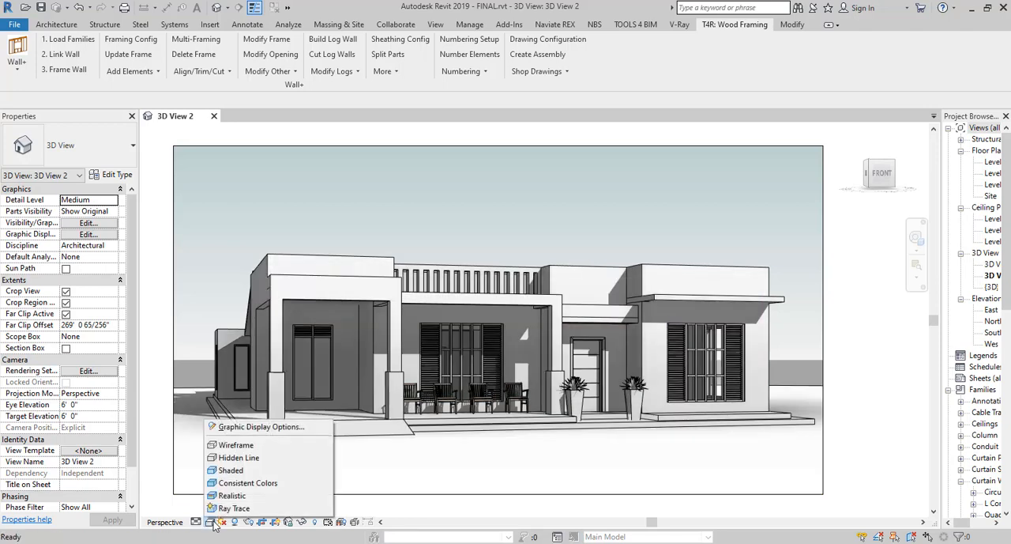
{"action": "left_click", "coordinate": [243, 447]}
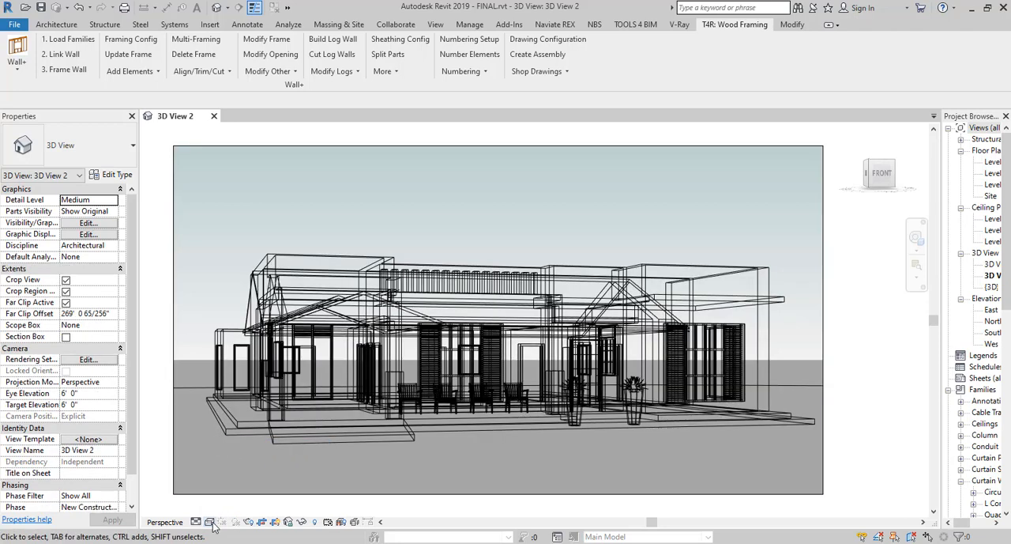
{"action": "left_click", "coordinate": [210, 521]}
{"action": "left_click", "coordinate": [236, 458]}
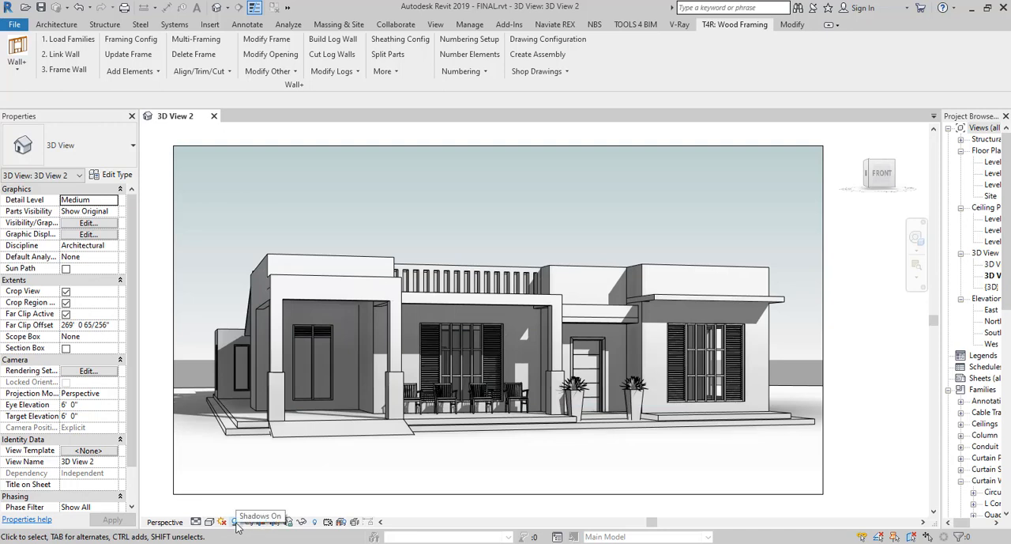
Export the Hidden Line view as an image named FINAL2 in the Documents folder.
{"action": "left_click", "coordinate": [15, 24]}
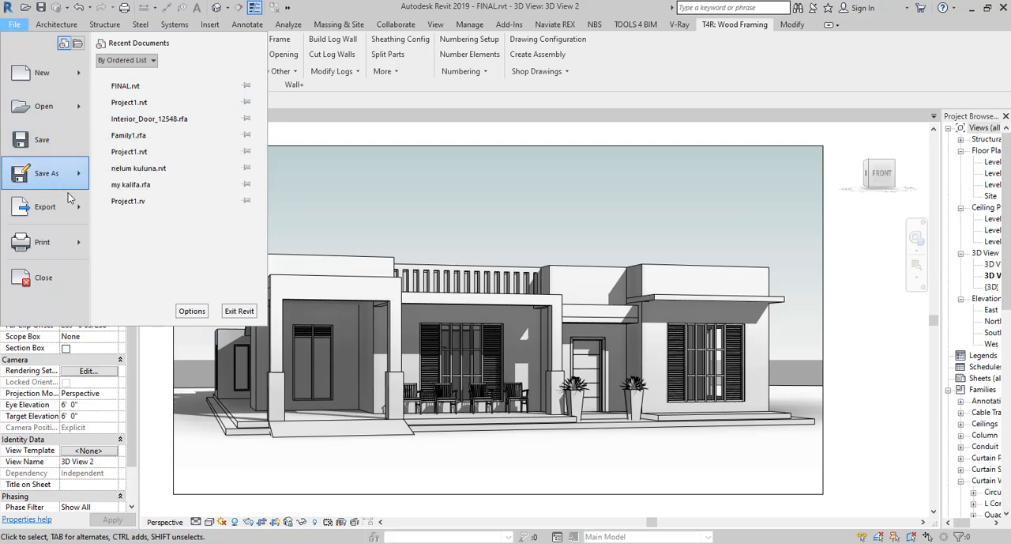
{"action": "mouse_move", "coordinate": [73, 208]}
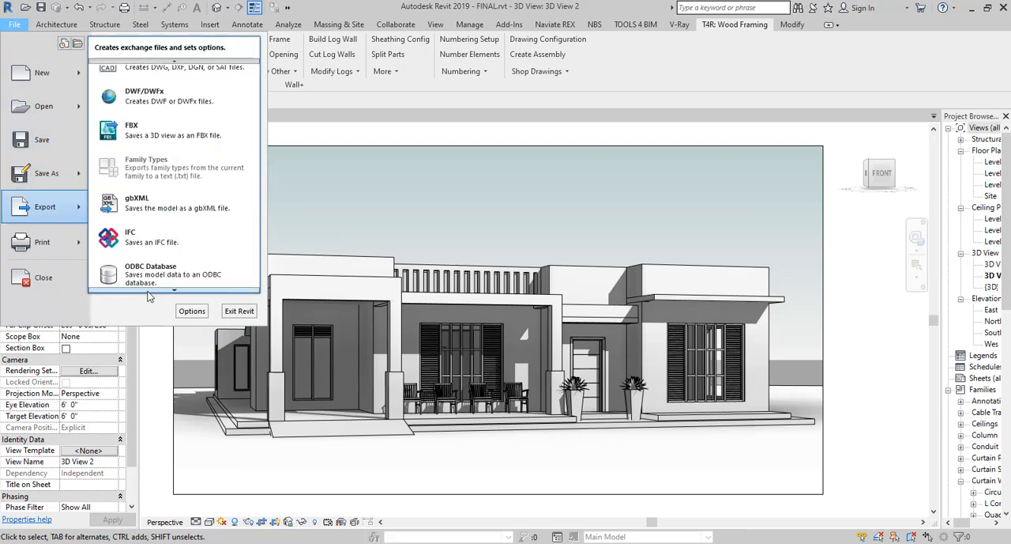
{"action": "mouse_move", "coordinate": [174, 207]}
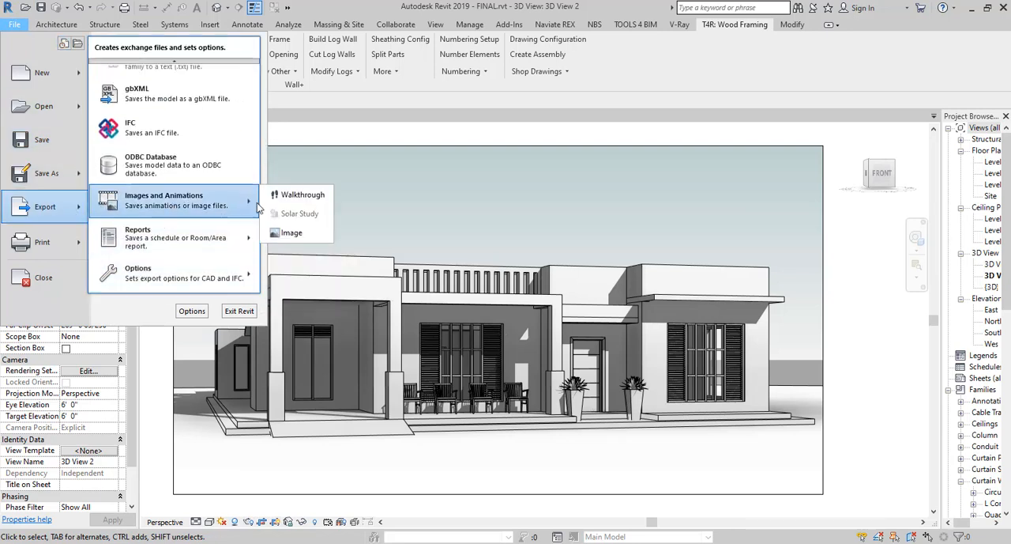
{"action": "left_click", "coordinate": [290, 235]}
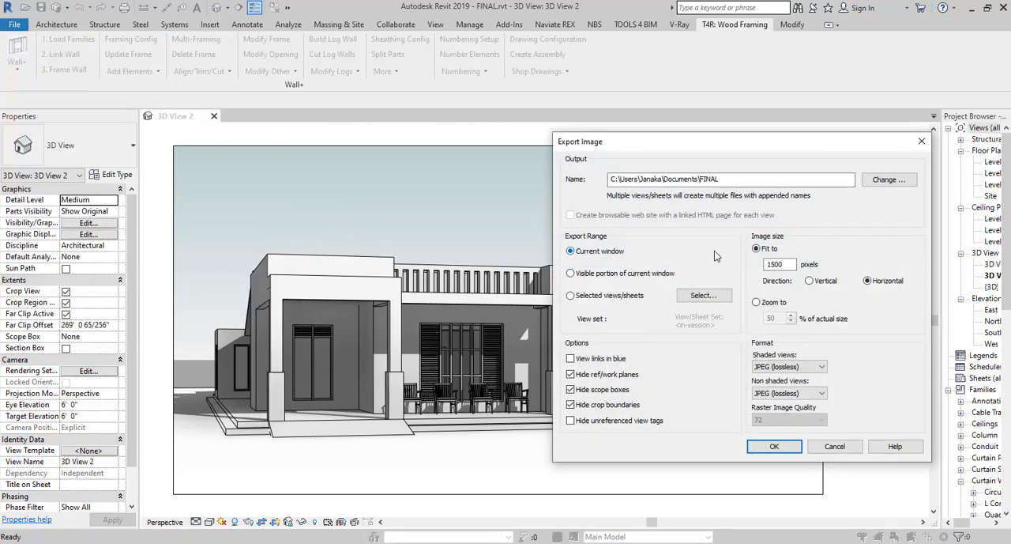
{"action": "left_click", "coordinate": [752, 182]}
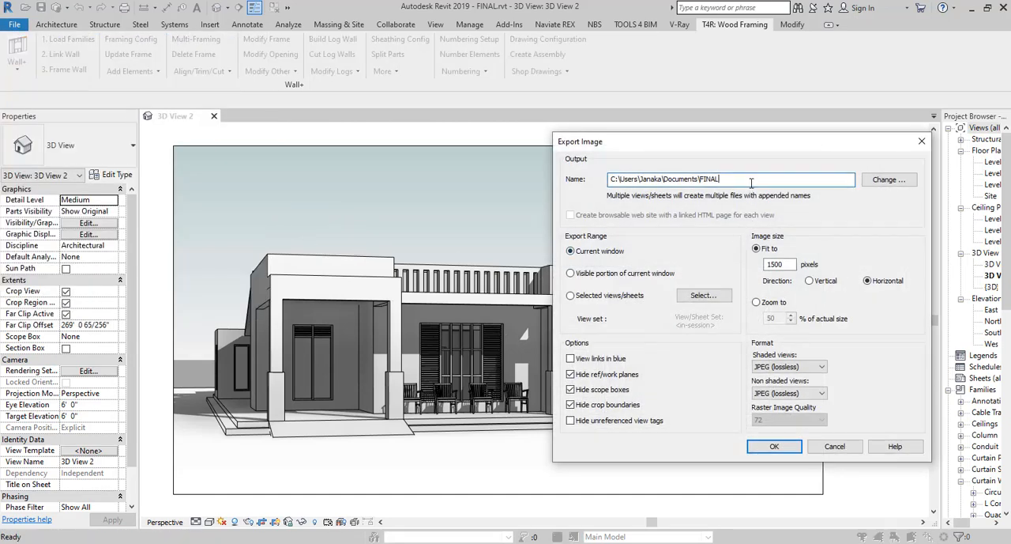
{"action": "left_click", "coordinate": [886, 180]}
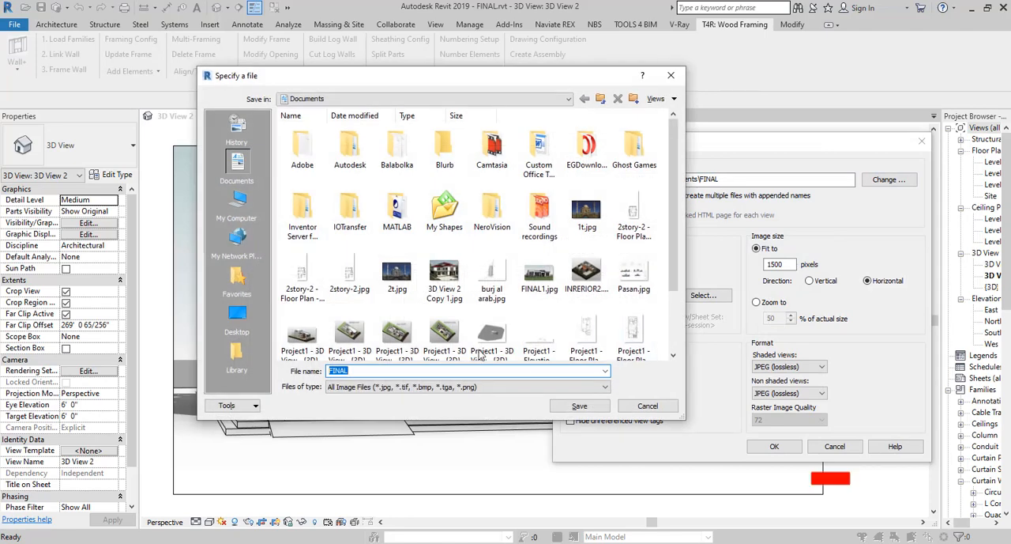
{"action": "left_click", "coordinate": [356, 371]}
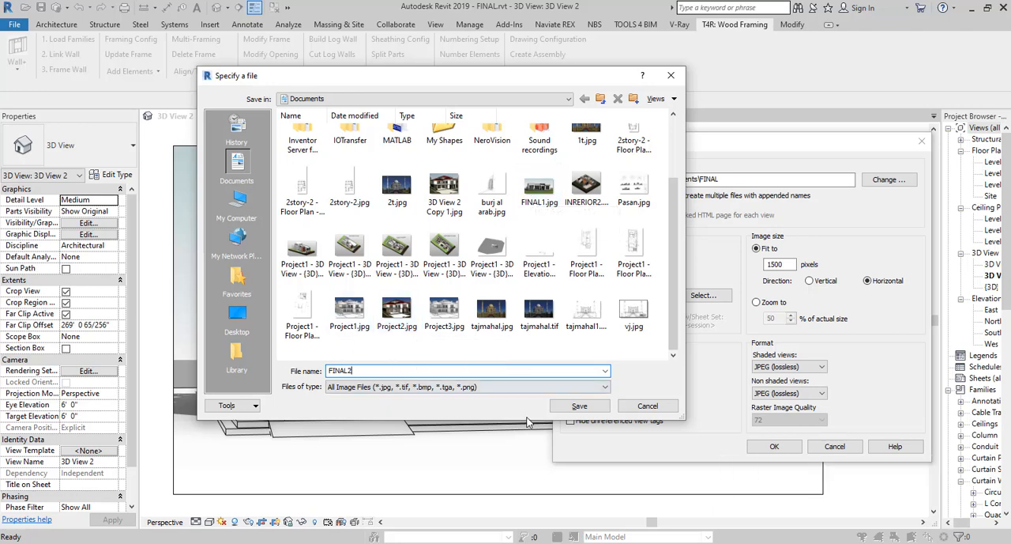
{"action": "left_click", "coordinate": [579, 405]}
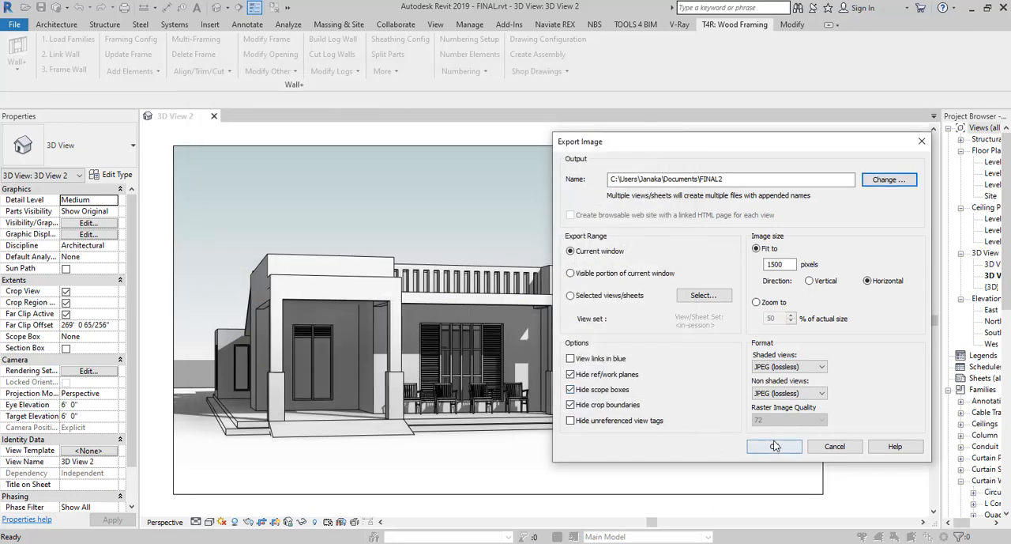
{"action": "left_click", "coordinate": [786, 453]}
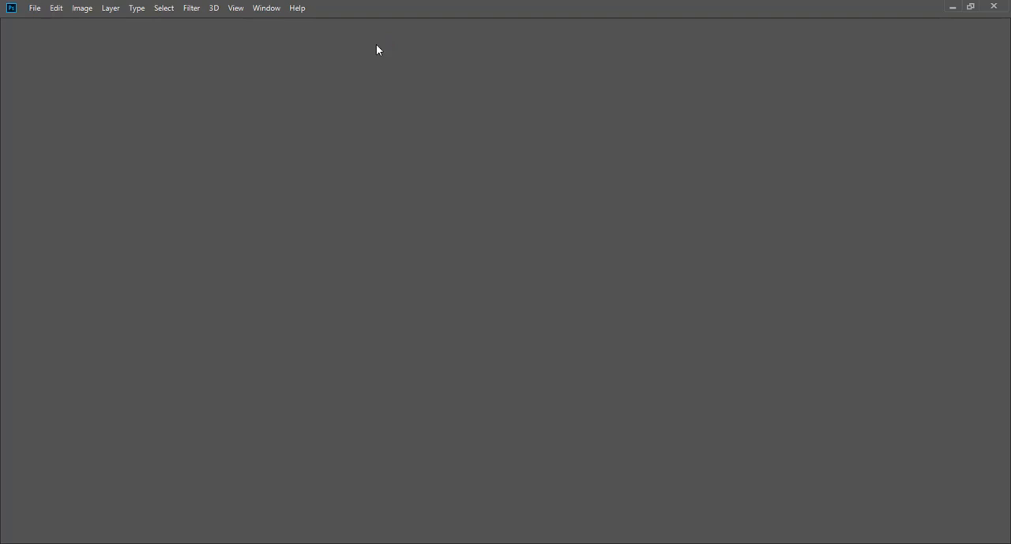
In Photoshop, open the exported FINAL1.jpg from the Documents folder.
{"action": "left_click", "coordinate": [33, 10]}
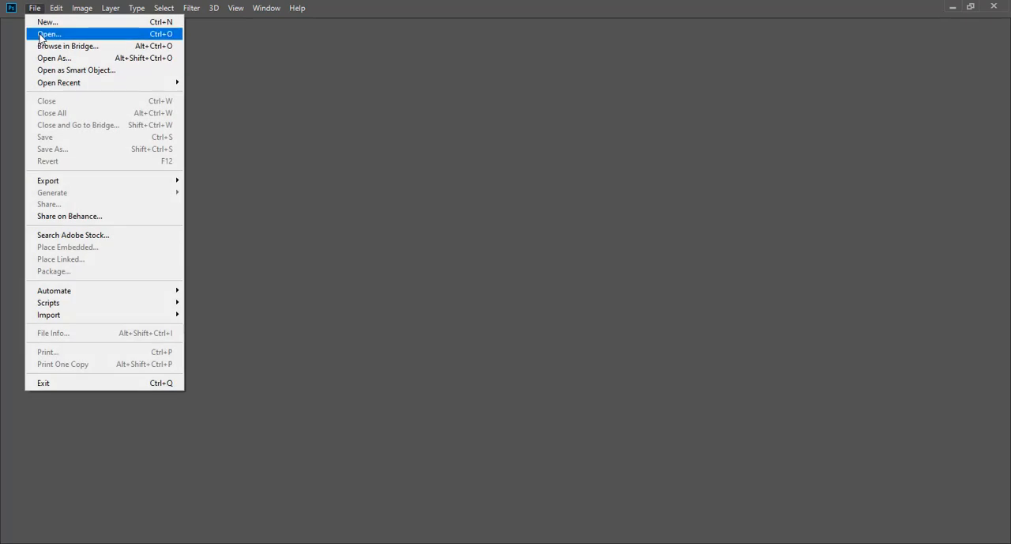
{"action": "left_click", "coordinate": [41, 36]}
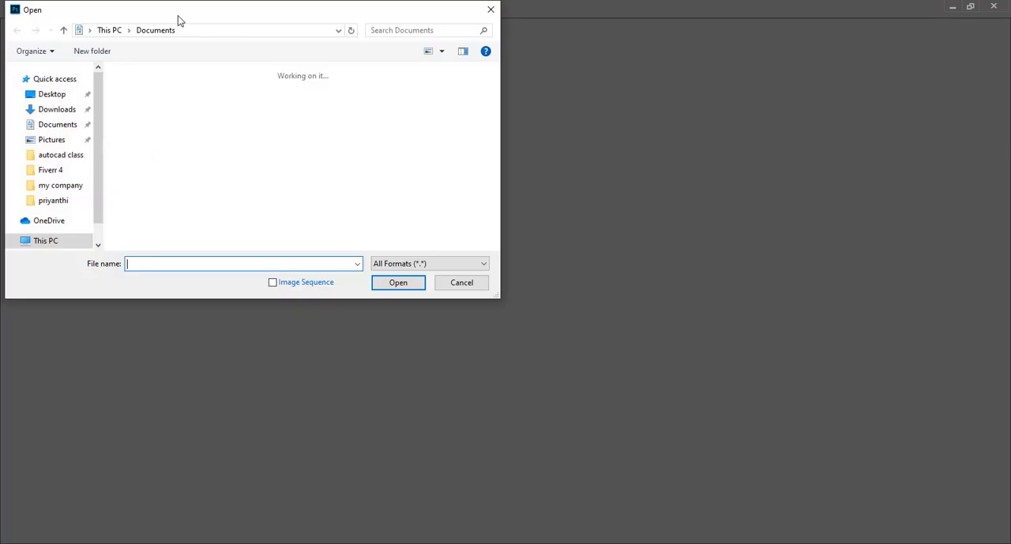
{"action": "left_click_drag", "start_coordinate": [178, 21], "coordinate": [510, 77]}
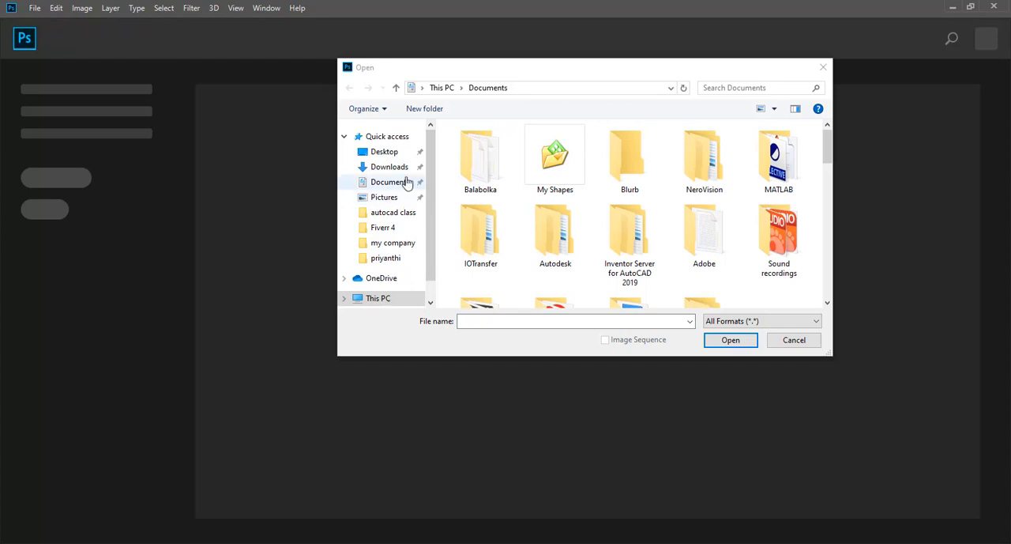
{"action": "left_click", "coordinate": [396, 188]}
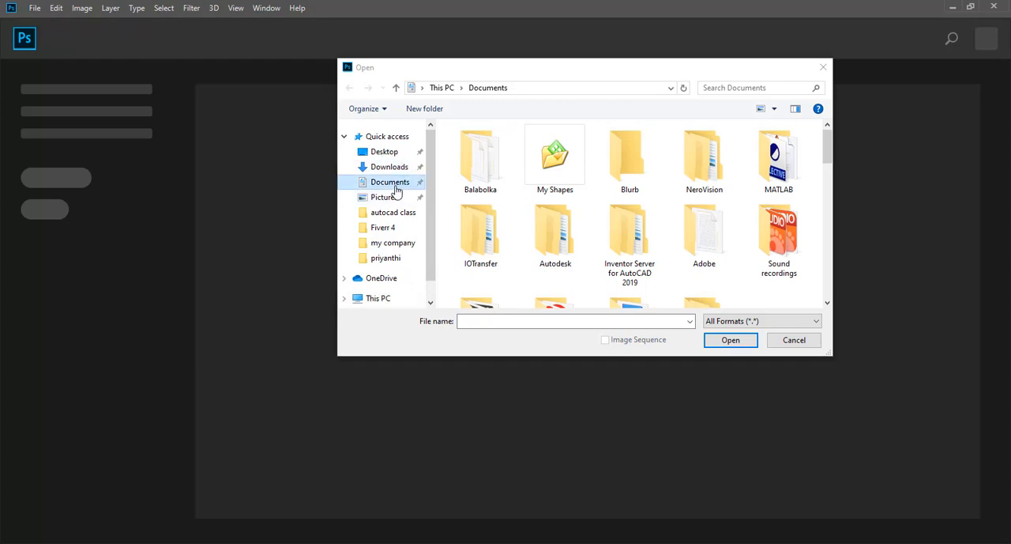
{"action": "scroll", "coordinate": [538, 225], "scroll_direction": "down", "scroll_amount": 5}
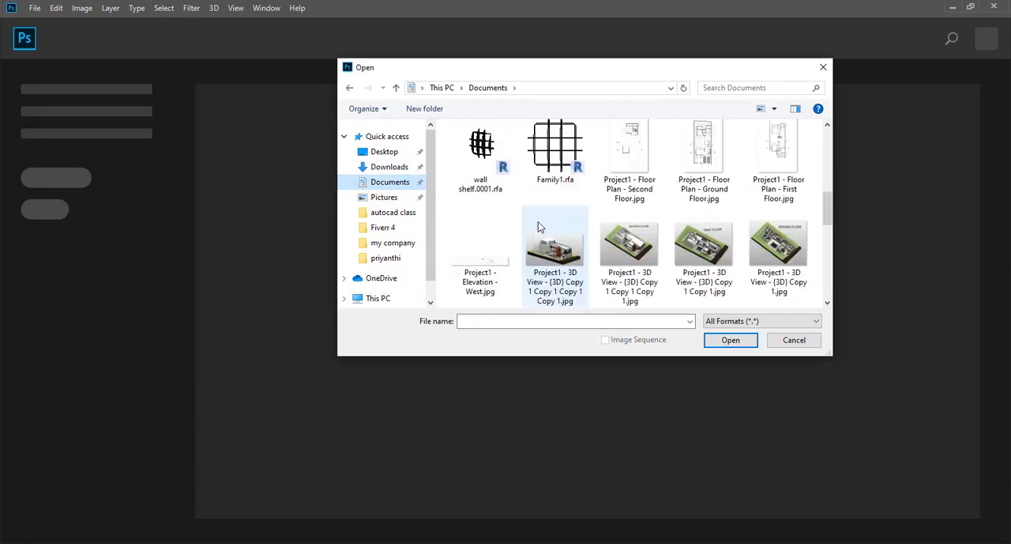
{"action": "scroll", "coordinate": [541, 229], "scroll_direction": "up", "scroll_amount": 2}
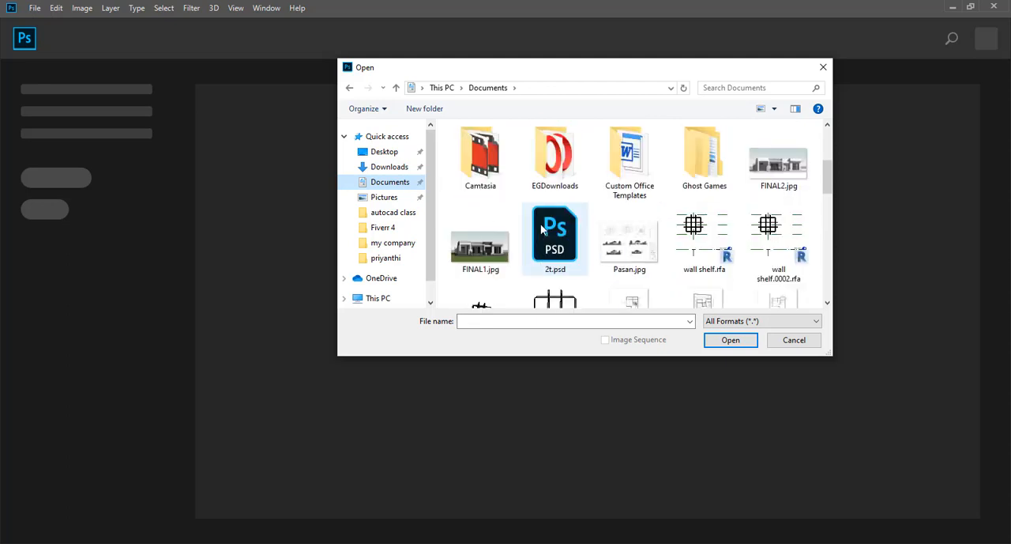
{"action": "left_click", "coordinate": [502, 251]}
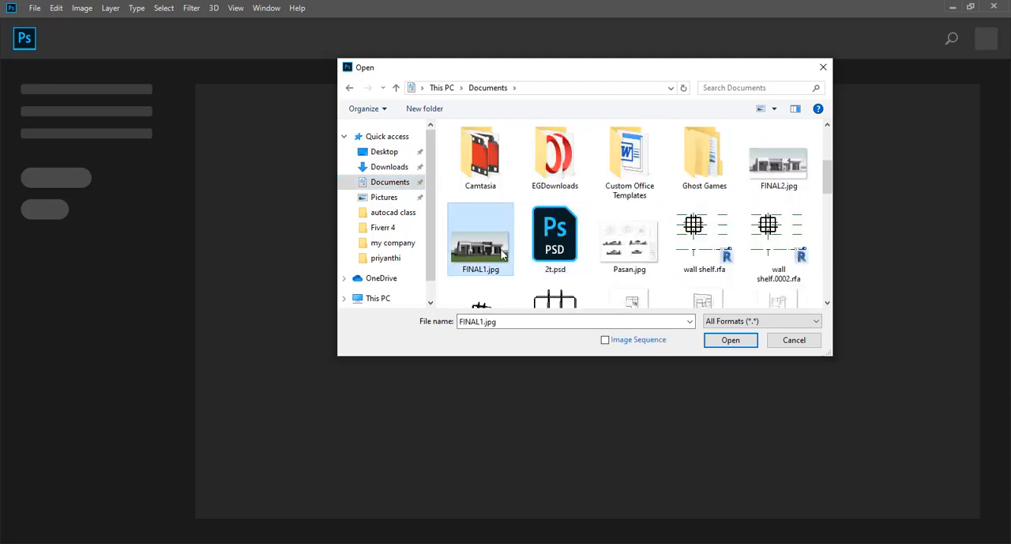
{"action": "left_click", "coordinate": [731, 341]}
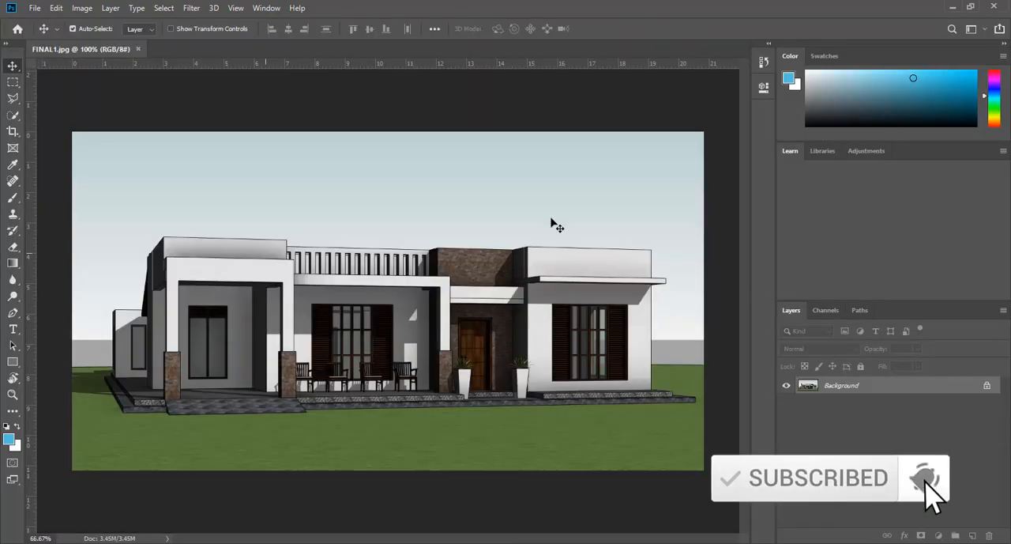
Place FINAL2.jpg from the Documents folder as an embedded layer over the FINAL1 image at its default size.
{"action": "left_click", "coordinate": [34, 8]}
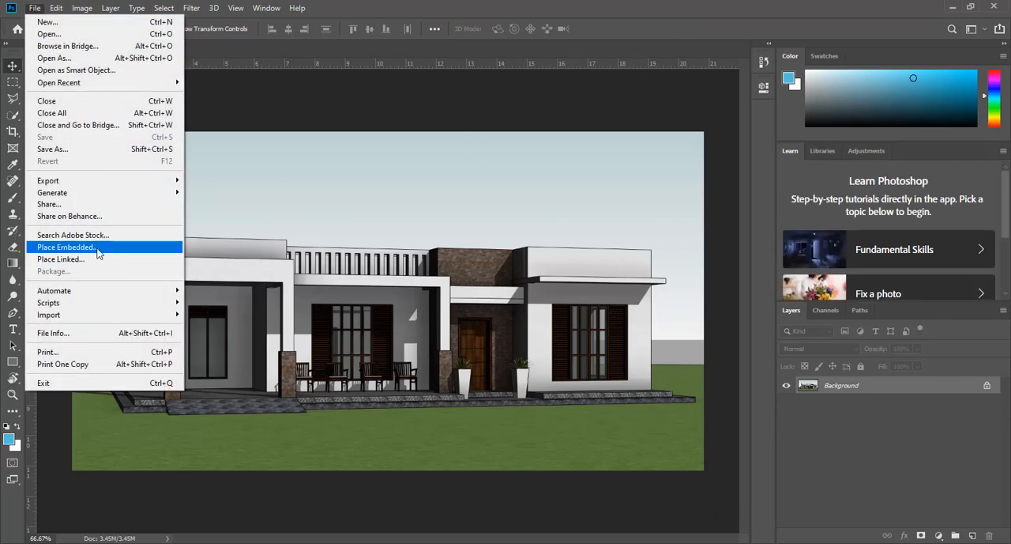
{"action": "left_click", "coordinate": [97, 248]}
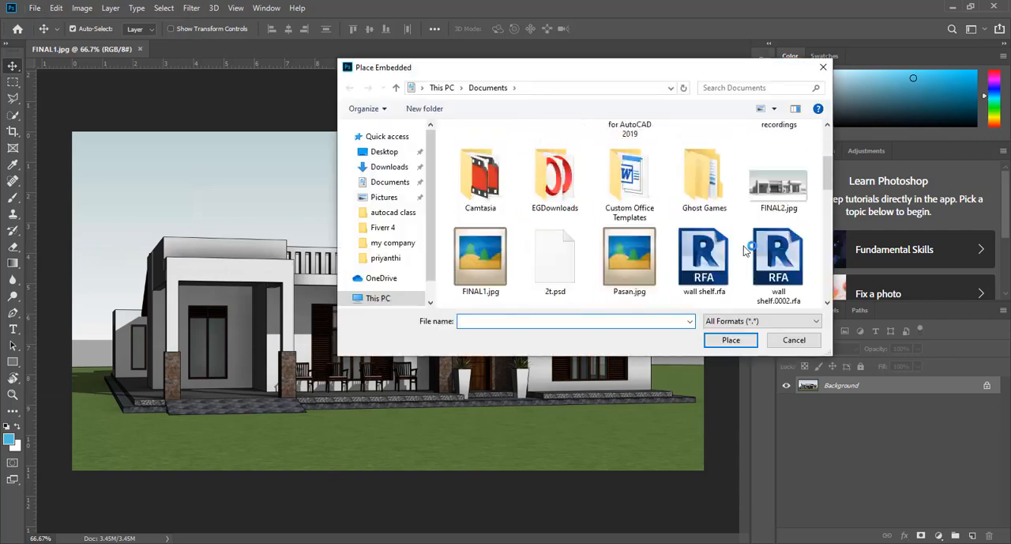
{"action": "scroll", "coordinate": [744, 250], "scroll_direction": "down", "scroll_amount": 3}
{"action": "scroll", "coordinate": [744, 250], "scroll_direction": "down", "scroll_amount": 3}
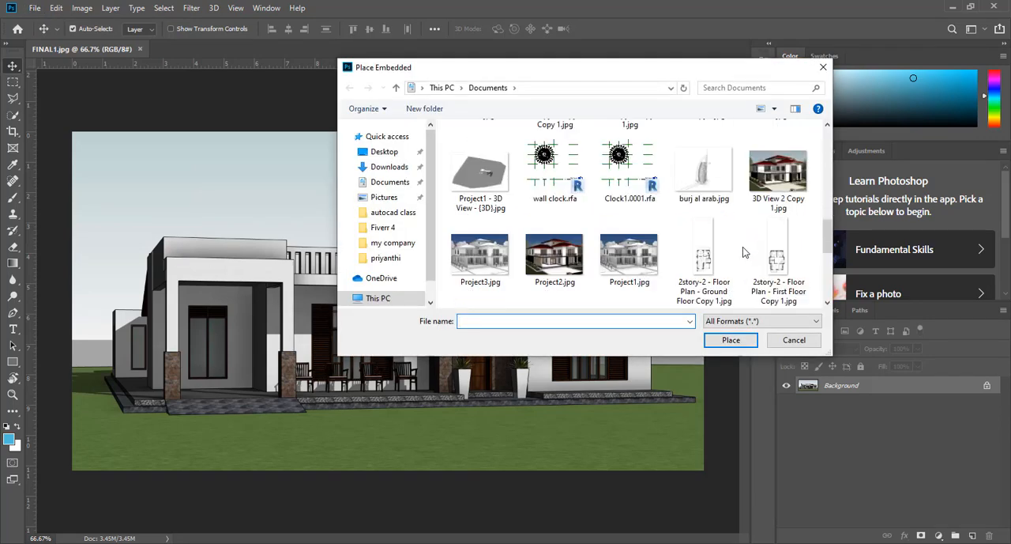
{"action": "scroll", "coordinate": [743, 253], "scroll_direction": "up", "scroll_amount": 1}
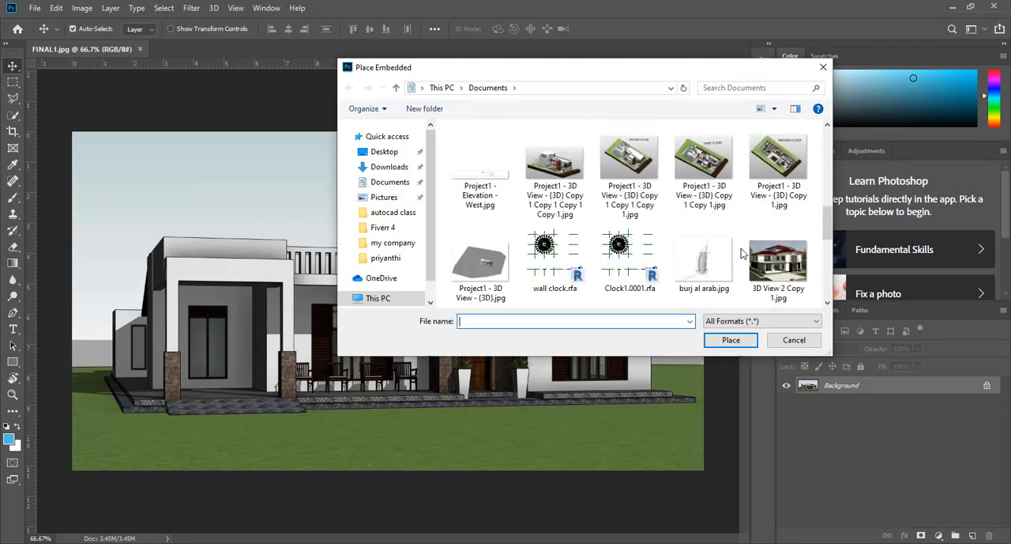
{"action": "scroll", "coordinate": [743, 253], "scroll_direction": "up", "scroll_amount": 1}
{"action": "scroll", "coordinate": [743, 253], "scroll_direction": "up", "scroll_amount": 1}
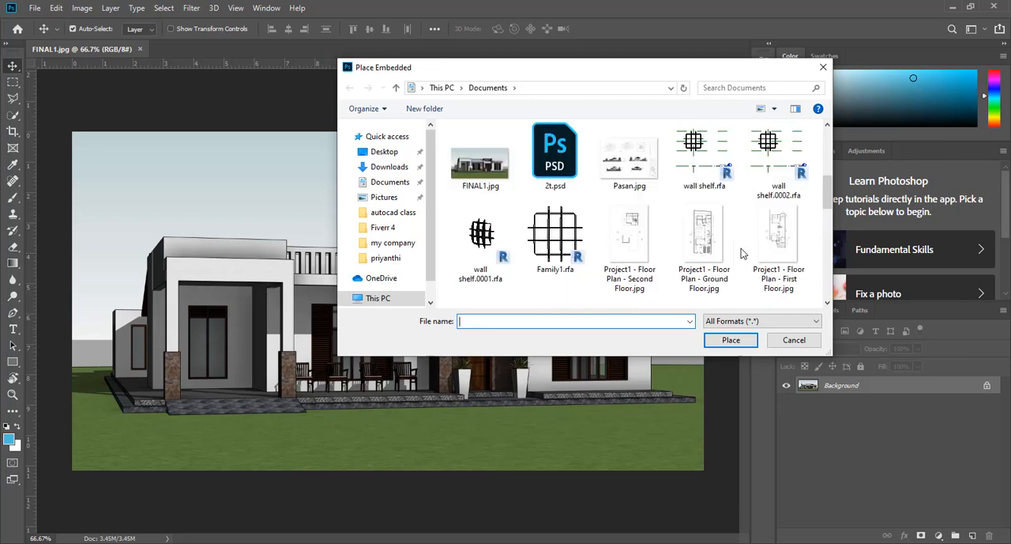
{"action": "scroll", "coordinate": [741, 252], "scroll_direction": "down", "scroll_amount": 4}
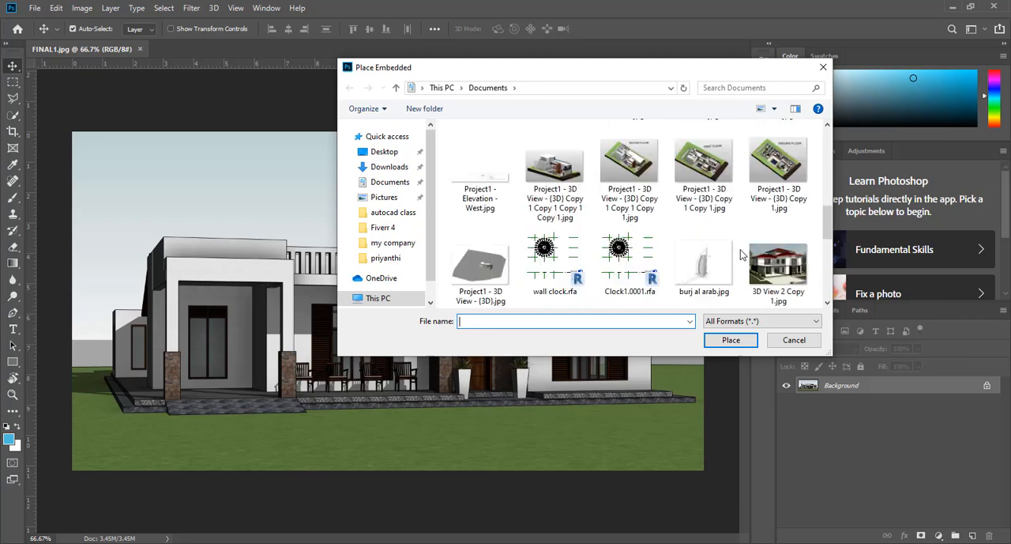
{"action": "scroll", "coordinate": [740, 249], "scroll_direction": "down", "scroll_amount": 2}
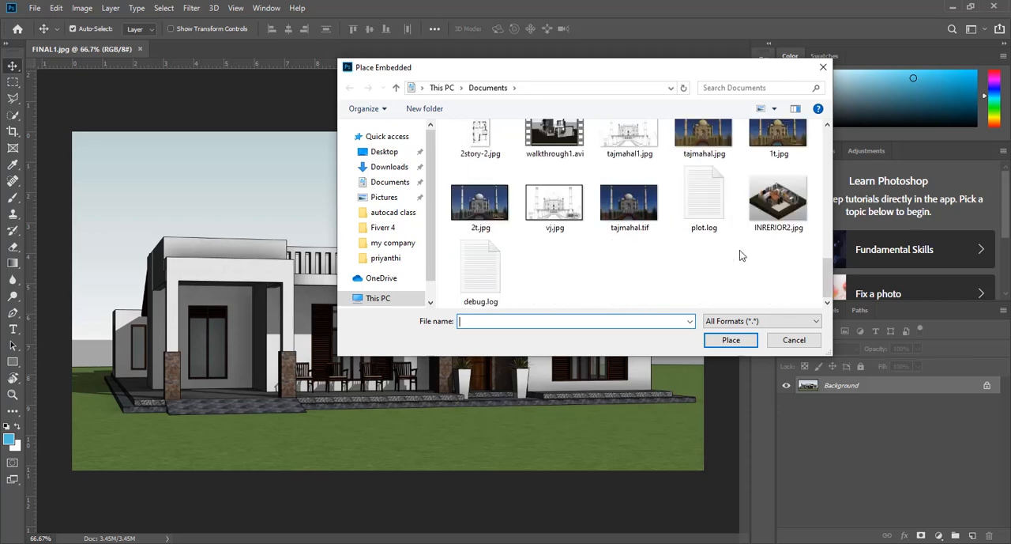
{"action": "scroll", "coordinate": [739, 249], "scroll_direction": "up", "scroll_amount": 2}
{"action": "scroll", "coordinate": [741, 254], "scroll_direction": "up", "scroll_amount": 2}
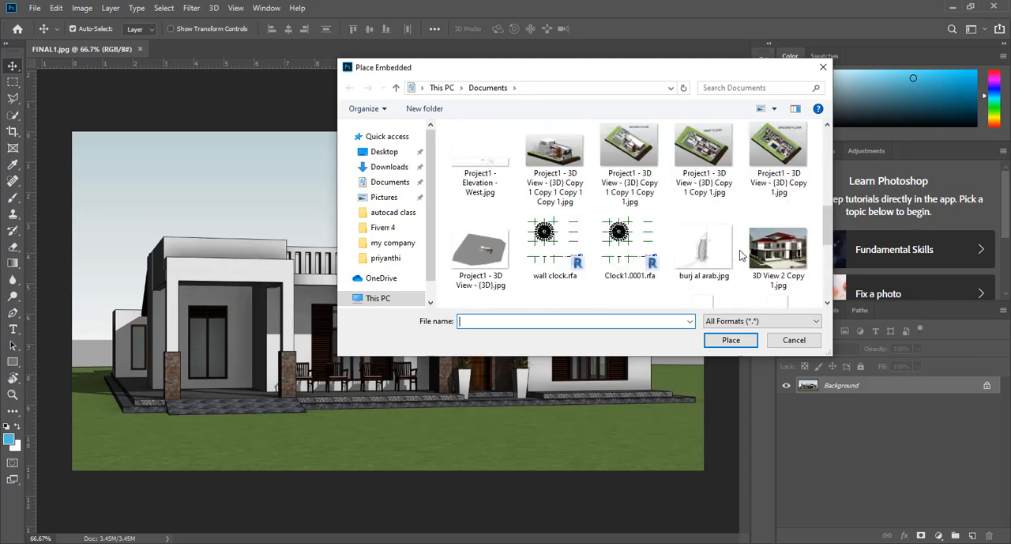
{"action": "scroll", "coordinate": [741, 255], "scroll_direction": "up", "scroll_amount": 1}
{"action": "scroll", "coordinate": [741, 255], "scroll_direction": "up", "scroll_amount": 2}
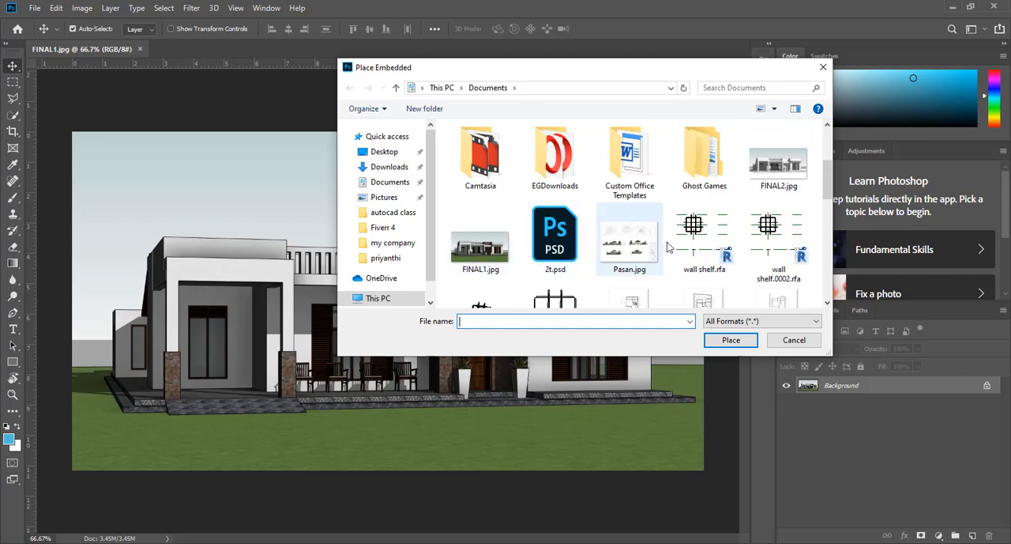
{"action": "left_click", "coordinate": [790, 188]}
{"action": "left_click", "coordinate": [719, 343]}
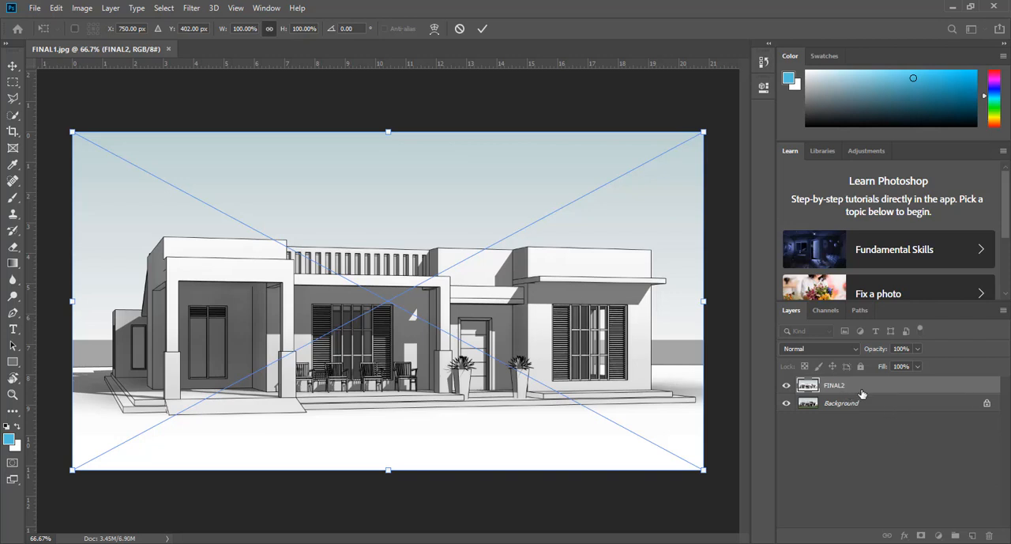
{"action": "key", "text": "Return"}
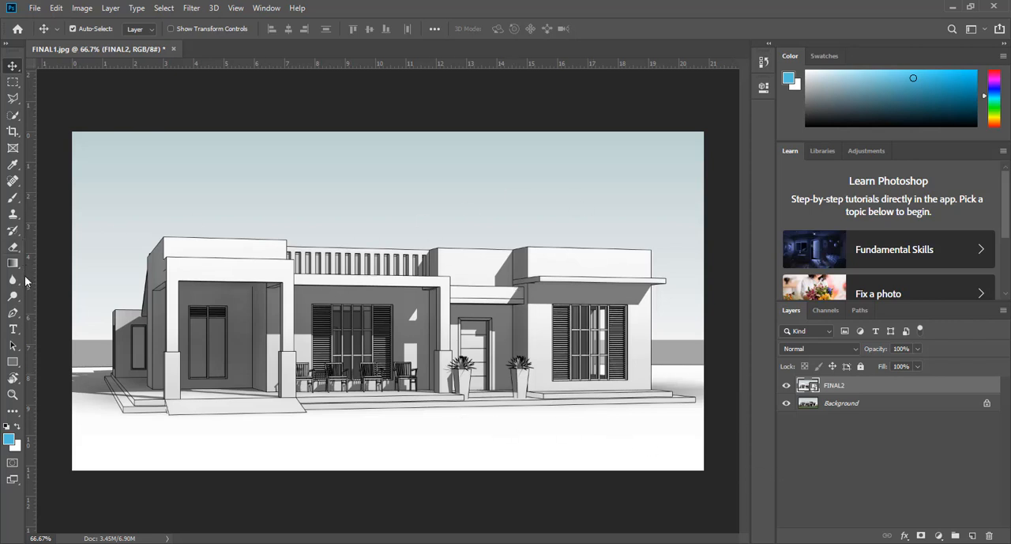
Add a layer mask to the FINAL2 layer and brush black over the house's left porch to reveal the realistic image.
{"action": "left_click", "coordinate": [13, 198]}
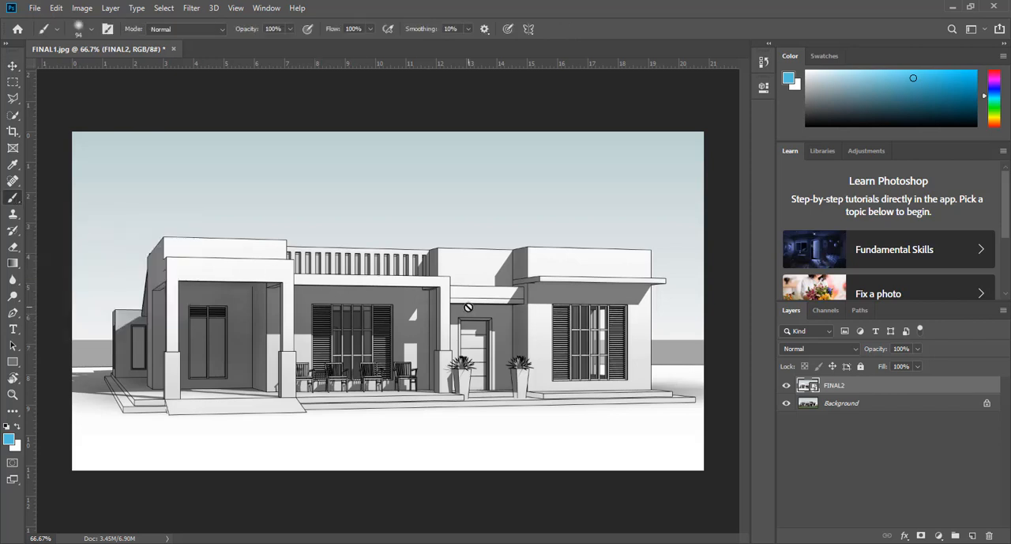
{"action": "left_click", "coordinate": [921, 535]}
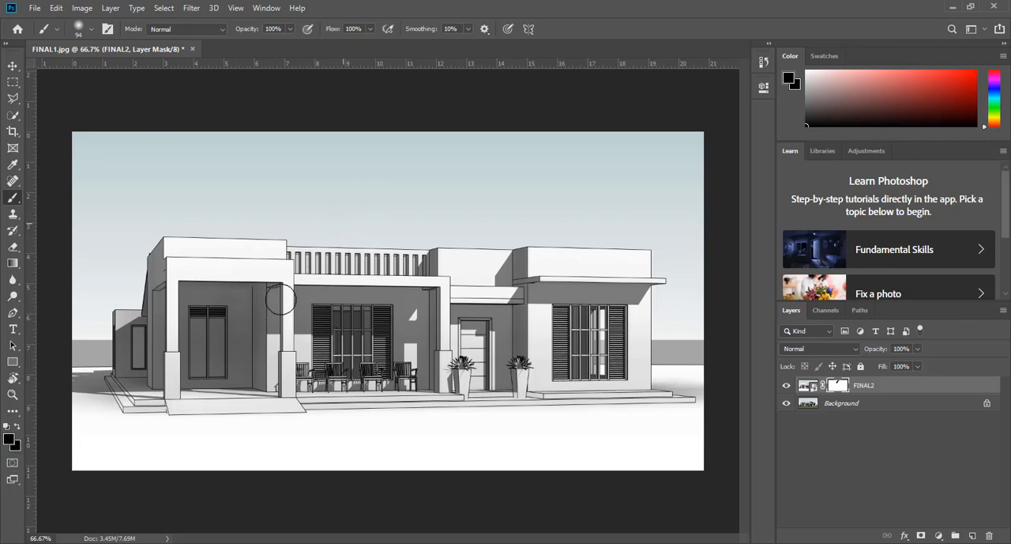
{"action": "mouse_move", "coordinate": [281, 299]}
{"action": "left_mouse_down"}
{"action": "mouse_move", "coordinate": [214, 382]}
{"action": "mouse_move", "coordinate": [278, 273]}
{"action": "mouse_move", "coordinate": [275, 245]}
{"action": "mouse_move", "coordinate": [224, 335]}
{"action": "mouse_move", "coordinate": [128, 439]}
{"action": "mouse_move", "coordinate": [167, 390]}
{"action": "mouse_move", "coordinate": [187, 445]}
{"action": "mouse_move", "coordinate": [205, 309]}
{"action": "mouse_move", "coordinate": [161, 322]}
{"action": "mouse_move", "coordinate": [171, 252]}
{"action": "mouse_move", "coordinate": [151, 289]}
{"action": "mouse_move", "coordinate": [137, 408]}
{"action": "left_mouse_up"}
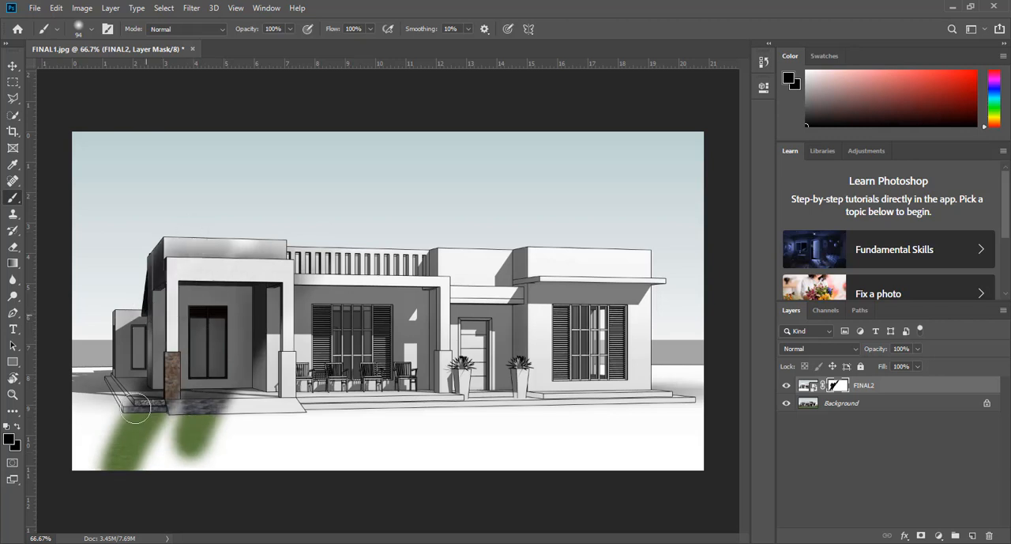
Enlarge the brush to 180 px and paint the mask black over the left and middle of the house, its sky and lawn.
{"action": "left_click", "coordinate": [91, 30]}
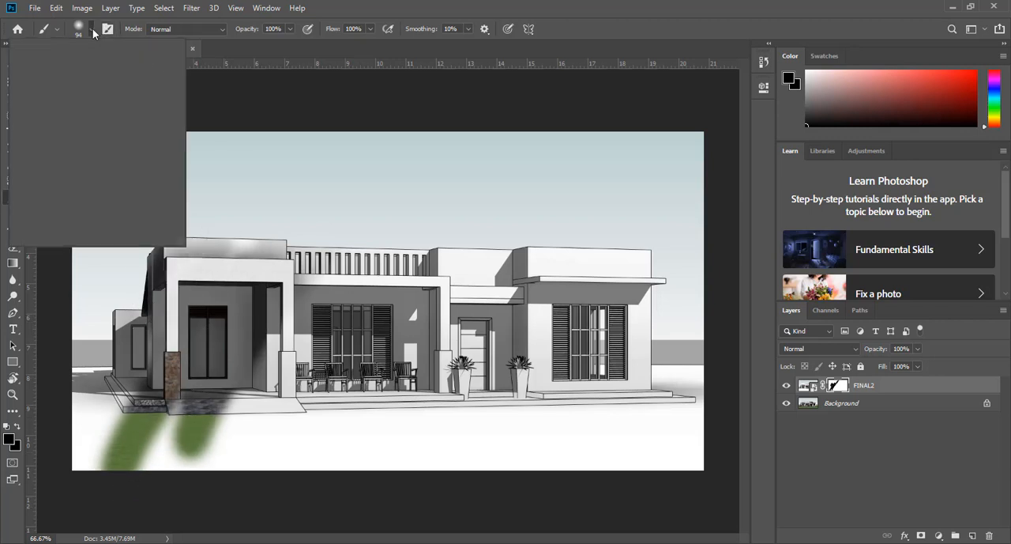
{"action": "left_click_drag", "start_coordinate": [110, 69], "coordinate": [127, 70]}
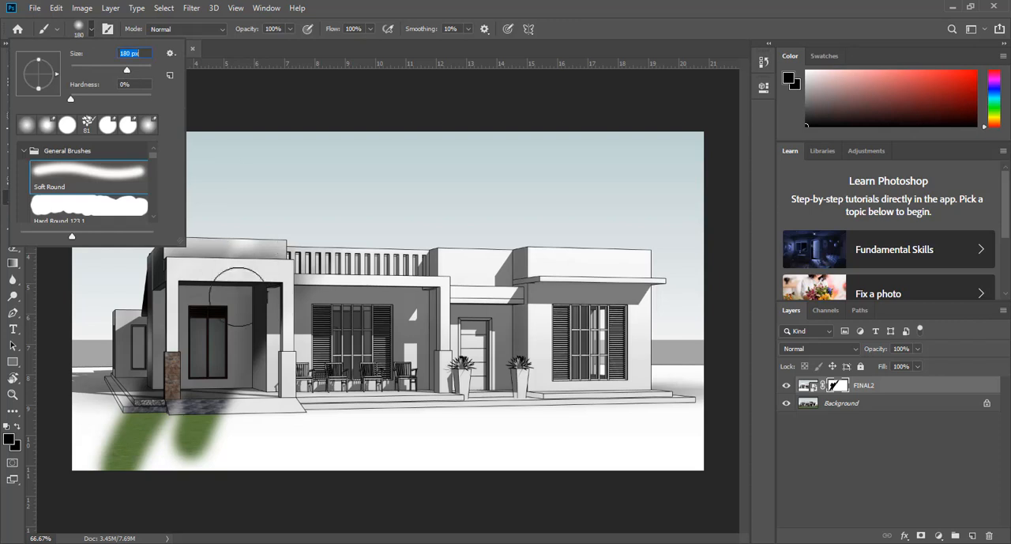
{"action": "mouse_move", "coordinate": [175, 424]}
{"action": "left_mouse_down"}
{"action": "mouse_move", "coordinate": [129, 476]}
{"action": "mouse_move", "coordinate": [184, 313]}
{"action": "mouse_move", "coordinate": [138, 348]}
{"action": "mouse_move", "coordinate": [103, 403]}
{"action": "mouse_move", "coordinate": [163, 303]}
{"action": "mouse_move", "coordinate": [121, 302]}
{"action": "left_mouse_up"}
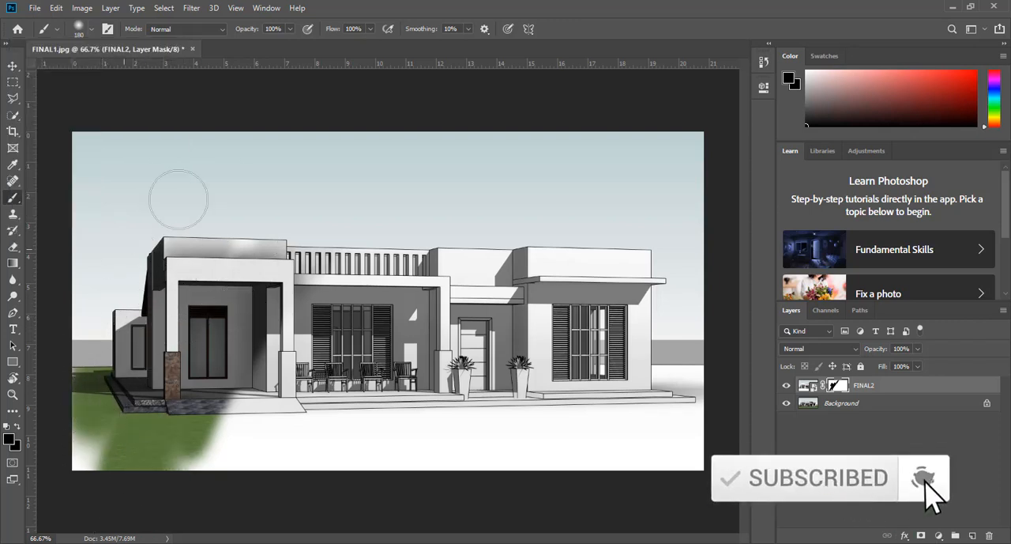
{"action": "mouse_move", "coordinate": [250, 244]}
{"action": "left_mouse_down"}
{"action": "mouse_move", "coordinate": [199, 433]}
{"action": "mouse_move", "coordinate": [233, 378]}
{"action": "mouse_move", "coordinate": [219, 435]}
{"action": "mouse_move", "coordinate": [296, 327]}
{"action": "mouse_move", "coordinate": [324, 252]}
{"action": "mouse_move", "coordinate": [293, 344]}
{"action": "mouse_move", "coordinate": [331, 344]}
{"action": "left_mouse_up"}
{"action": "mouse_move", "coordinate": [375, 259]}
{"action": "left_mouse_down"}
{"action": "mouse_move", "coordinate": [330, 425]}
{"action": "mouse_move", "coordinate": [338, 377]}
{"action": "mouse_move", "coordinate": [402, 218]}
{"action": "mouse_move", "coordinate": [352, 411]}
{"action": "mouse_move", "coordinate": [443, 224]}
{"action": "mouse_move", "coordinate": [362, 394]}
{"action": "mouse_move", "coordinate": [415, 219]}
{"action": "mouse_move", "coordinate": [381, 239]}
{"action": "mouse_move", "coordinate": [296, 420]}
{"action": "mouse_move", "coordinate": [351, 372]}
{"action": "mouse_move", "coordinate": [354, 417]}
{"action": "mouse_move", "coordinate": [421, 307]}
{"action": "mouse_move", "coordinate": [445, 205]}
{"action": "mouse_move", "coordinate": [349, 322]}
{"action": "mouse_move", "coordinate": [474, 194]}
{"action": "mouse_move", "coordinate": [377, 459]}
{"action": "left_mouse_up"}
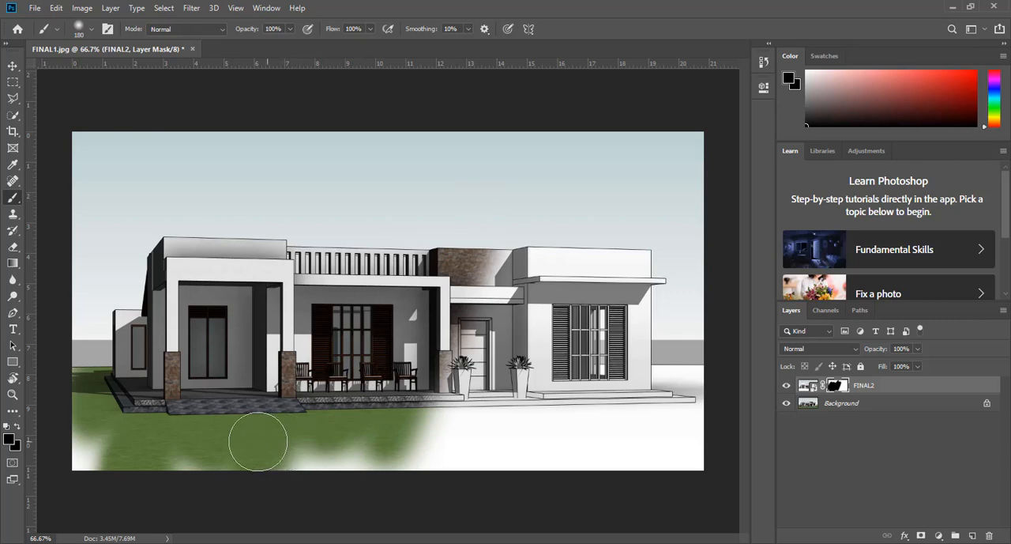
{"action": "mouse_move", "coordinate": [350, 432]}
{"action": "left_mouse_down"}
{"action": "mouse_move", "coordinate": [187, 445]}
{"action": "mouse_move", "coordinate": [95, 434]}
{"action": "mouse_move", "coordinate": [93, 449]}
{"action": "mouse_move", "coordinate": [316, 432]}
{"action": "mouse_move", "coordinate": [315, 442]}
{"action": "mouse_move", "coordinate": [370, 438]}
{"action": "left_mouse_up"}
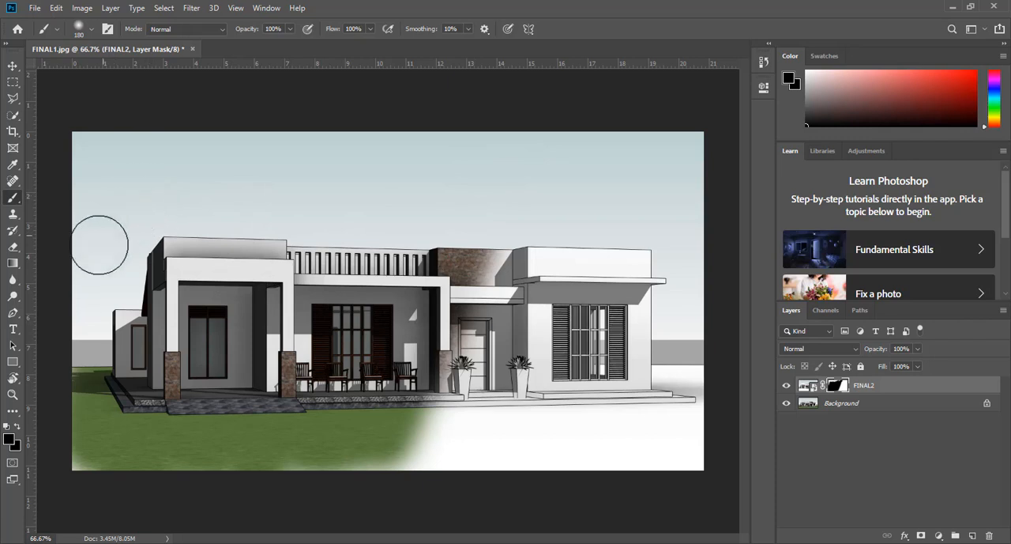
Unlock the Background layer and select its sky with the Magic Wand tool.
{"action": "left_click", "coordinate": [875, 406]}
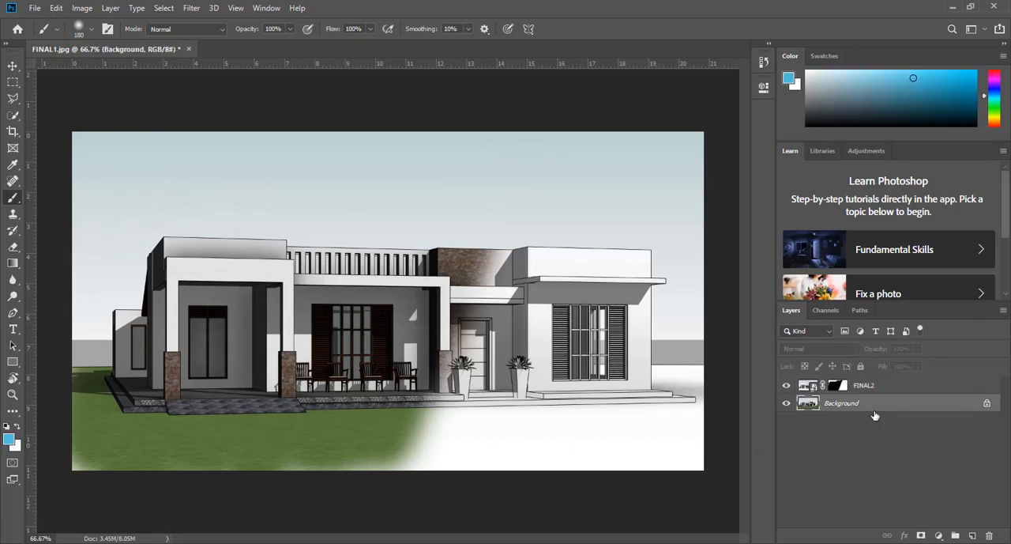
{"action": "left_click", "coordinate": [988, 405]}
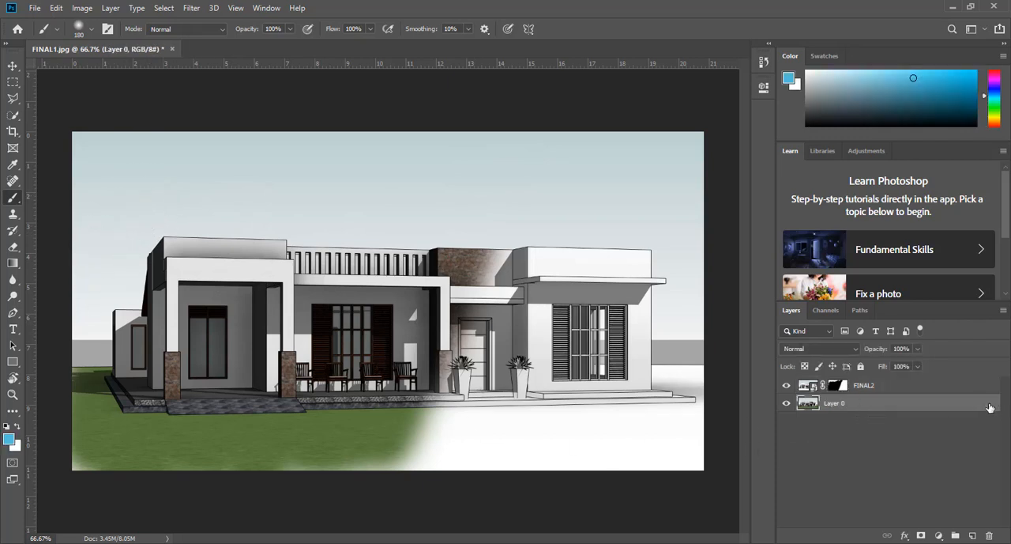
{"action": "left_click", "coordinate": [13, 116]}
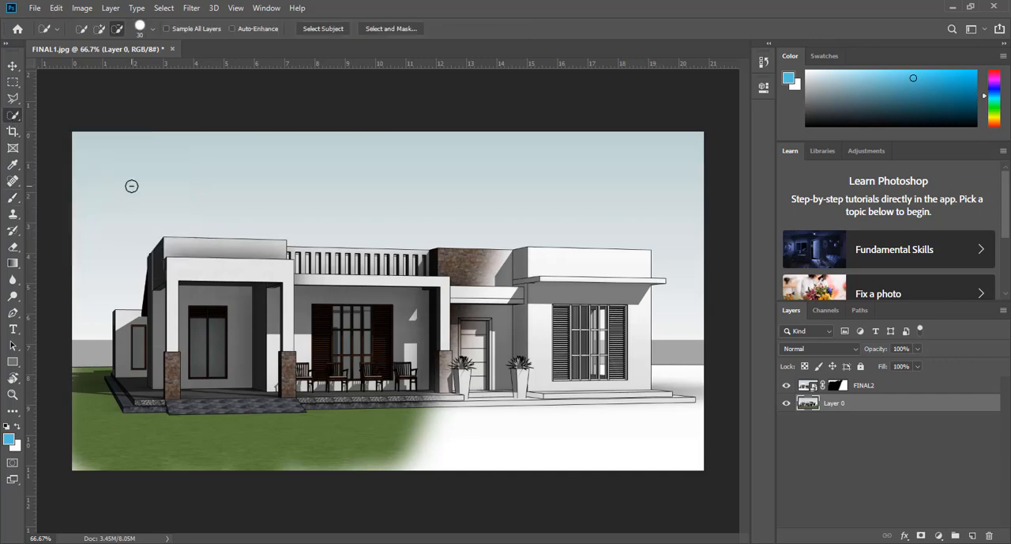
{"action": "right_click", "coordinate": [13, 118]}
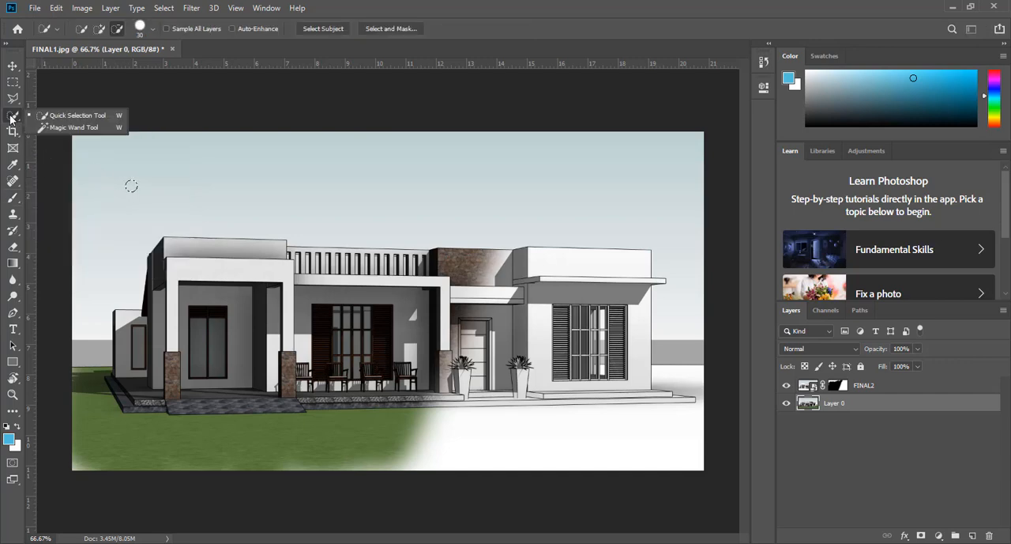
{"action": "left_click", "coordinate": [56, 129]}
{"action": "left_click", "coordinate": [158, 187]}
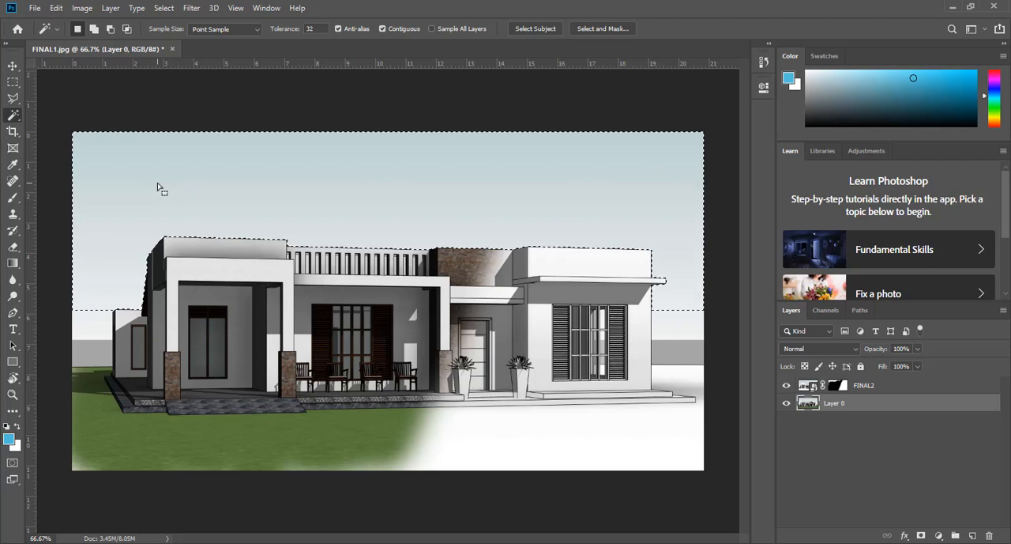
Invert the sky selection and add a layer mask to the unlocked background layer so that its sky is hidden.
{"action": "left_click", "coordinate": [921, 537]}
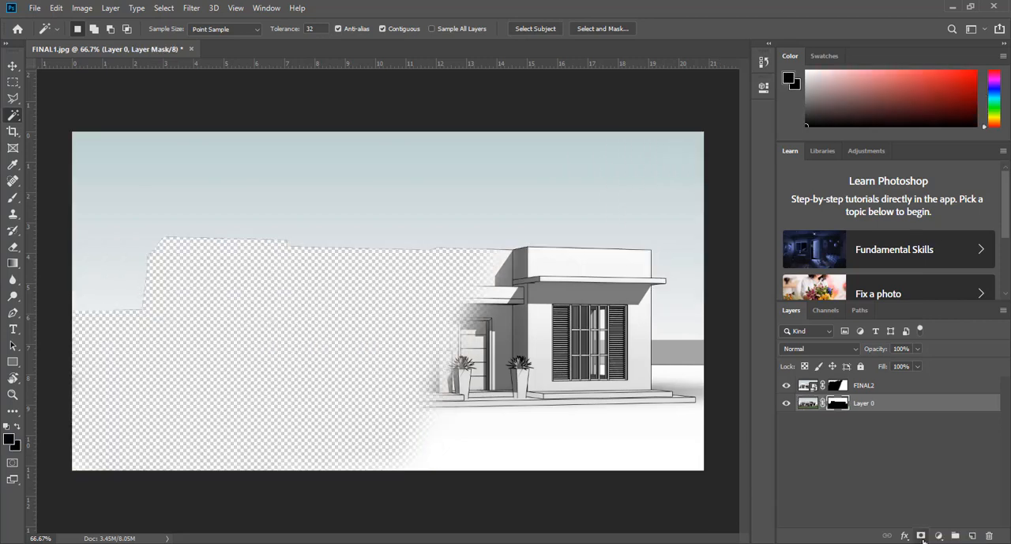
{"action": "key", "text": "ctrl+z"}
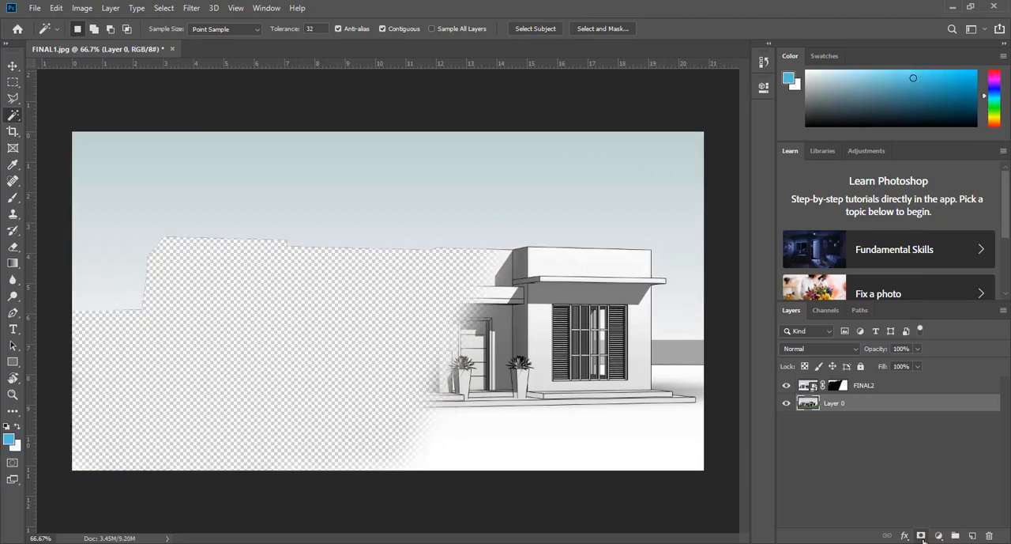
{"action": "left_click", "coordinate": [162, 9]}
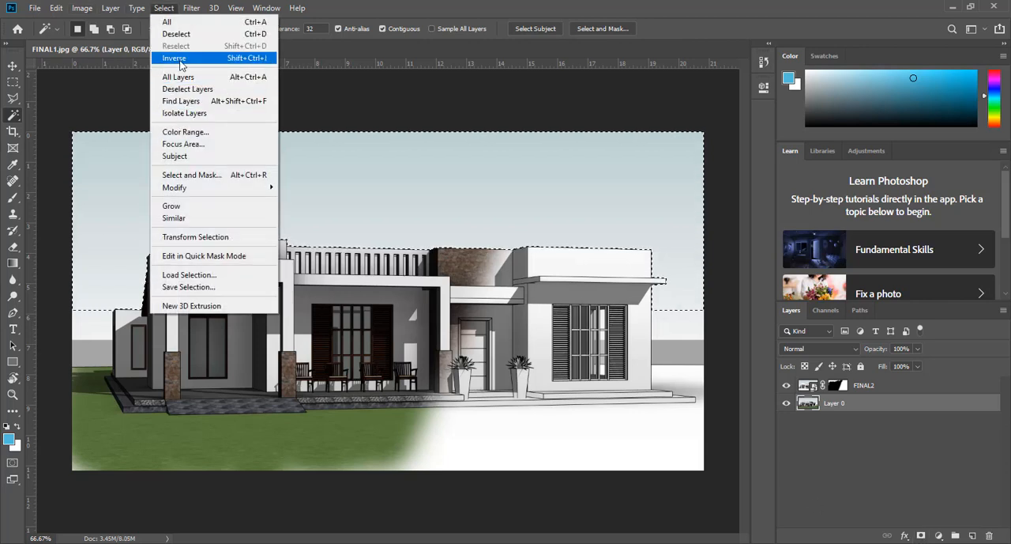
{"action": "left_click", "coordinate": [175, 58]}
{"action": "left_click", "coordinate": [921, 535]}
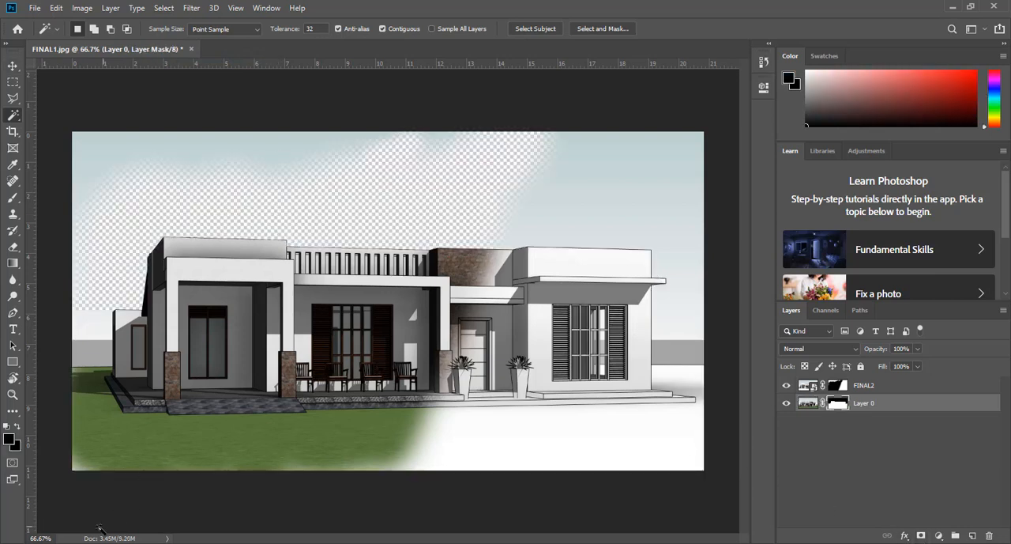
Start placing an embedded image and browse to the pics folder inside My families on the Desktop.
{"action": "mouse_move", "coordinate": [103, 543]}
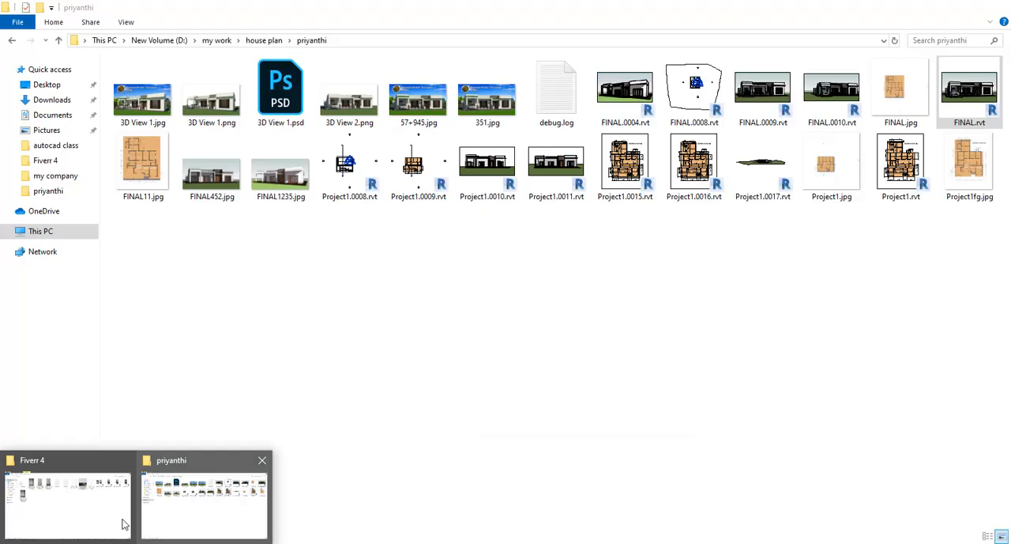
{"action": "mouse_move", "coordinate": [106, 519]}
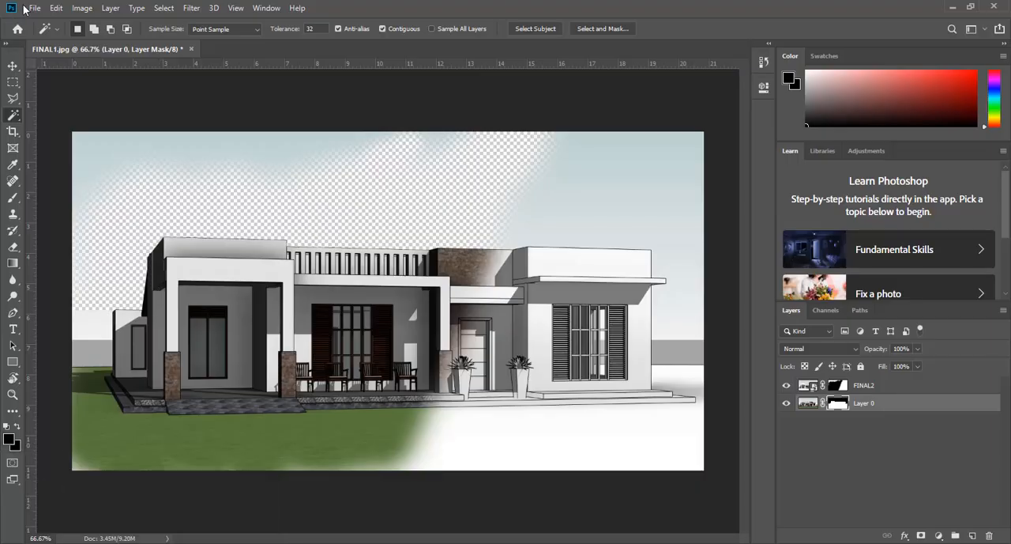
{"action": "left_click", "coordinate": [31, 8]}
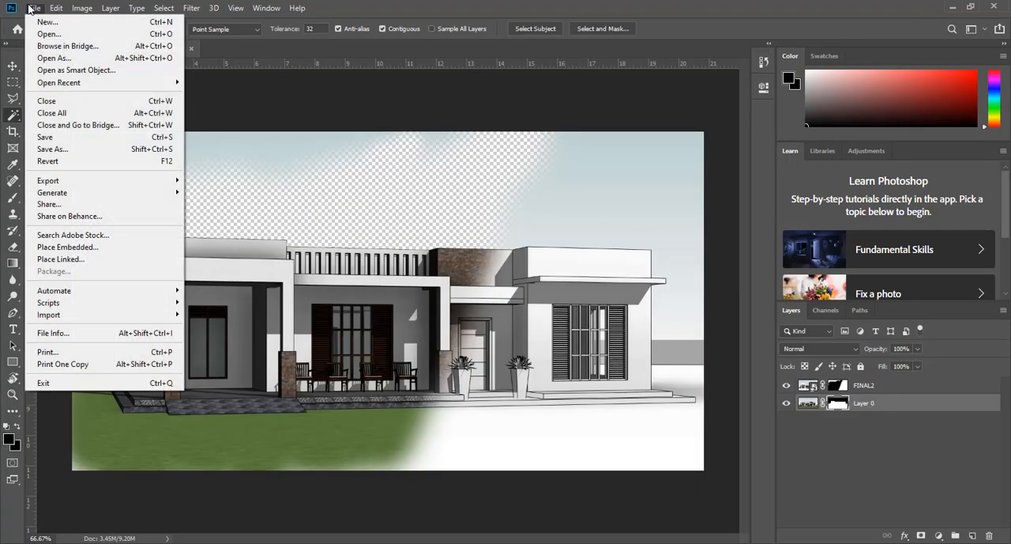
{"action": "left_click", "coordinate": [78, 247]}
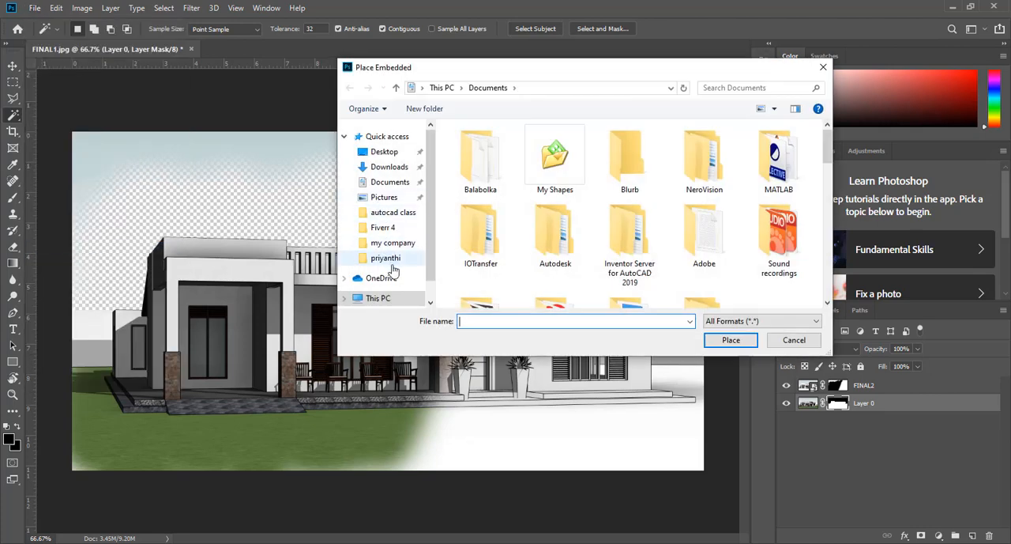
{"action": "left_click", "coordinate": [385, 151]}
{"action": "left_click", "coordinate": [565, 232]}
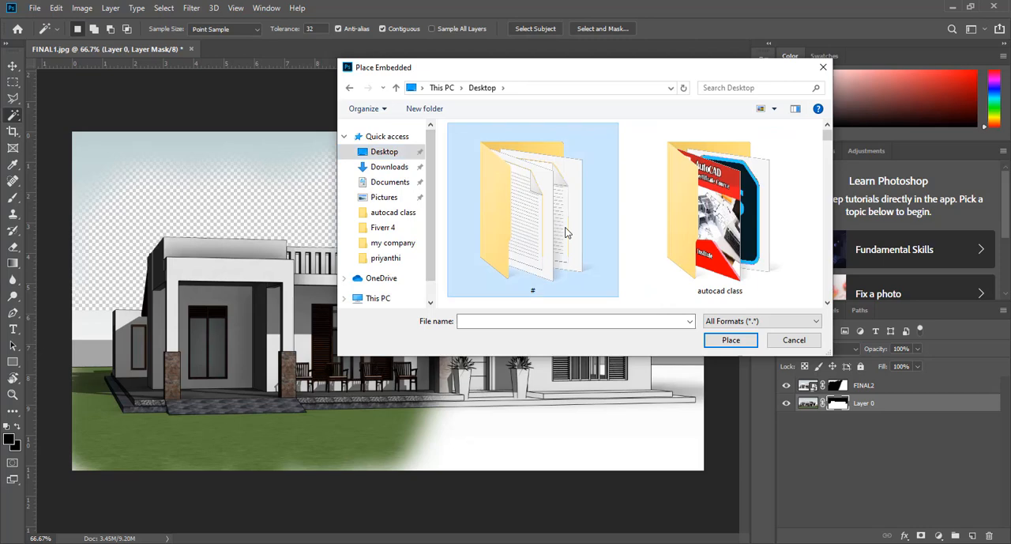
{"action": "scroll", "coordinate": [566, 231], "scroll_direction": "down", "scroll_amount": 3}
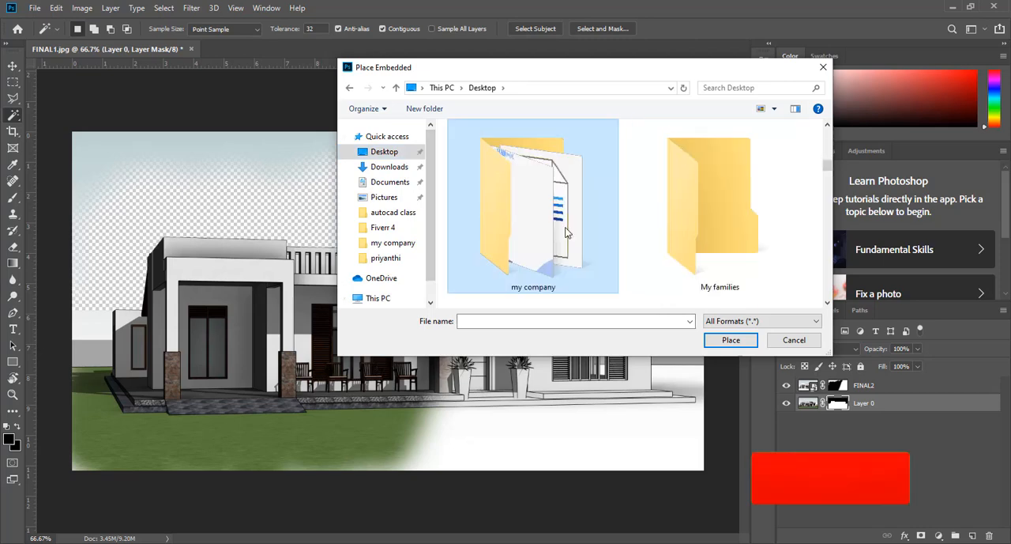
{"action": "double_click", "coordinate": [666, 230]}
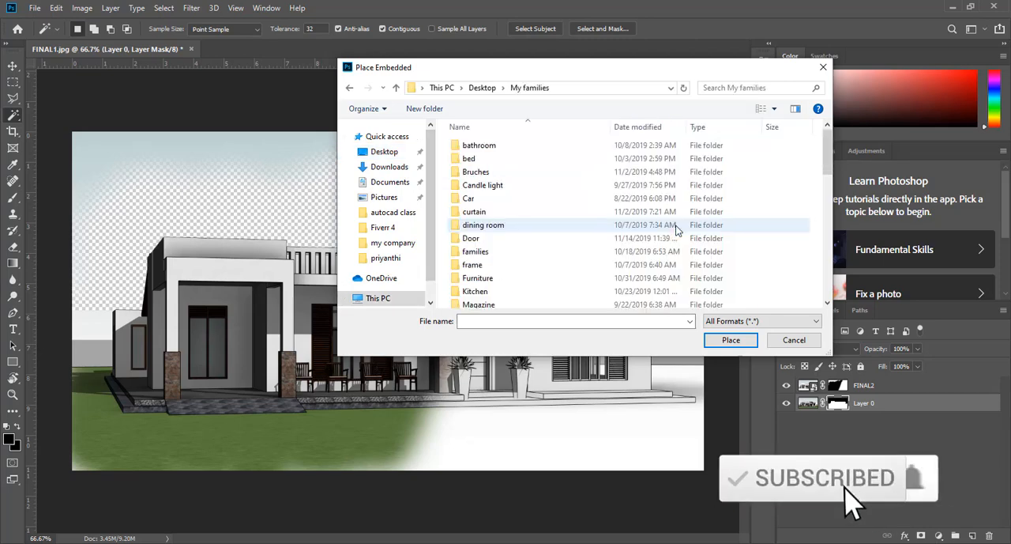
{"action": "left_click", "coordinate": [514, 266]}
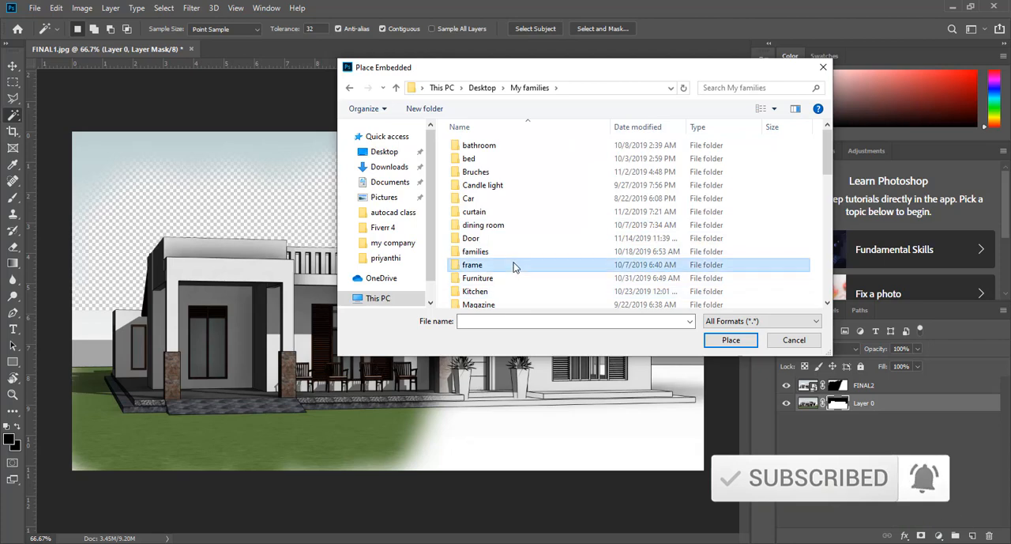
{"action": "scroll", "coordinate": [513, 267], "scroll_direction": "down", "scroll_amount": 5}
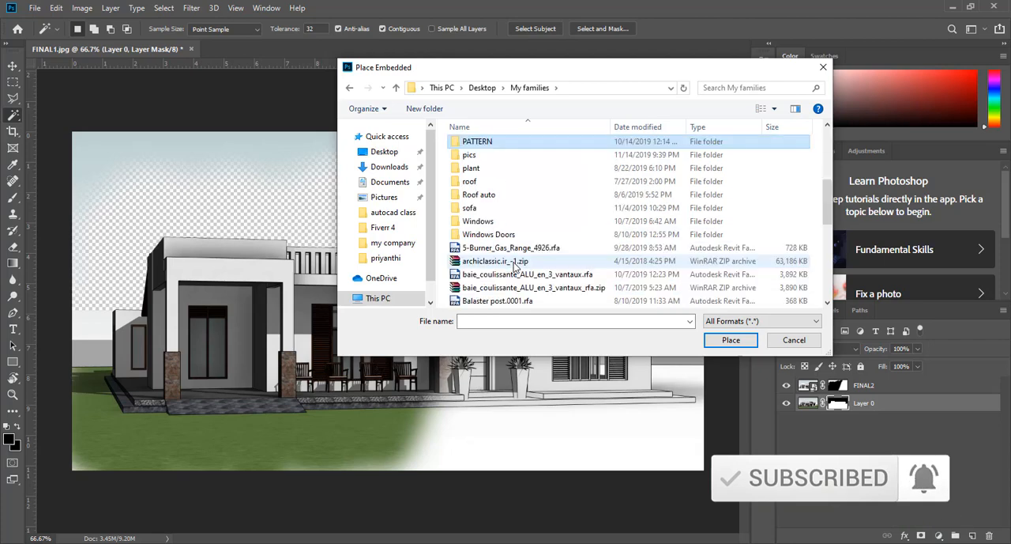
{"action": "left_click", "coordinate": [501, 156]}
{"action": "double_click", "coordinate": [501, 156]}
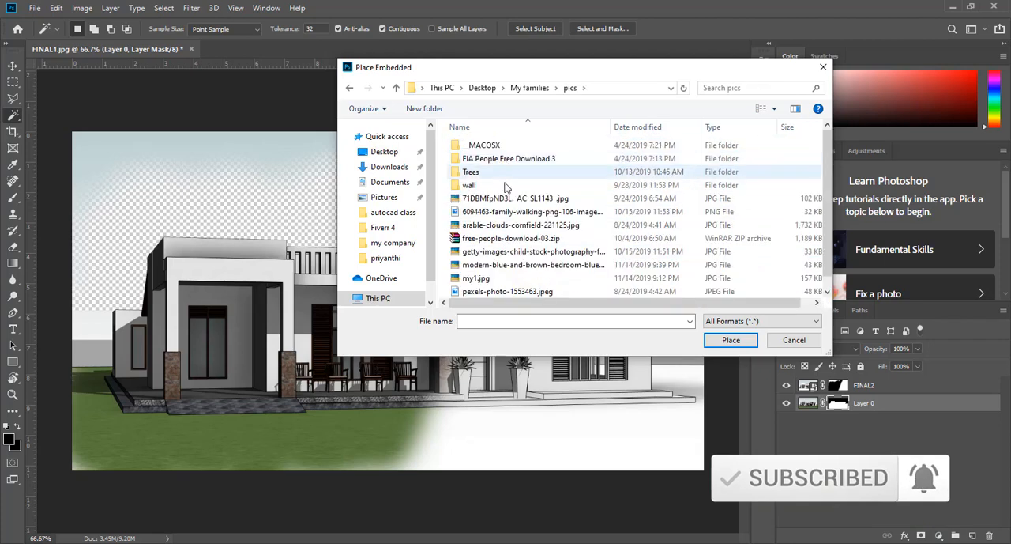
Show the files as large icons and place arable-clouds-cornfield-221125 as an embedded image at its default size.
{"action": "left_click", "coordinate": [774, 109]}
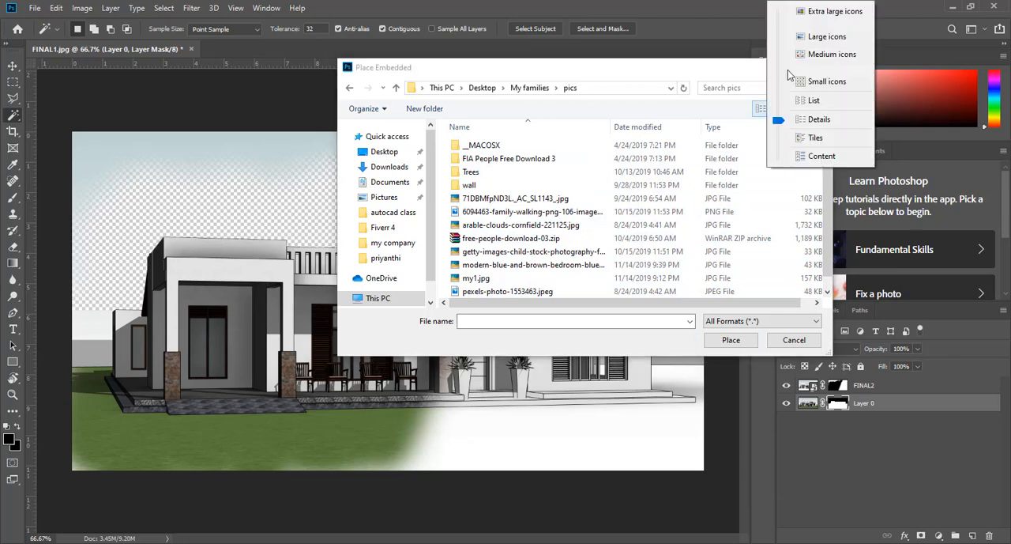
{"action": "left_click_drag", "start_coordinate": [780, 121], "coordinate": [782, 36]}
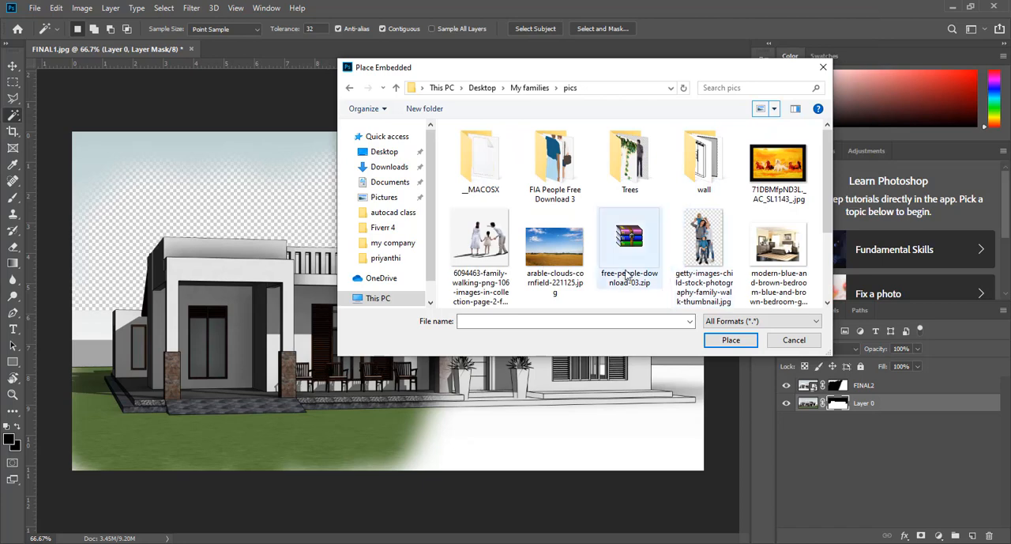
{"action": "left_click", "coordinate": [566, 258]}
{"action": "double_click", "coordinate": [566, 258]}
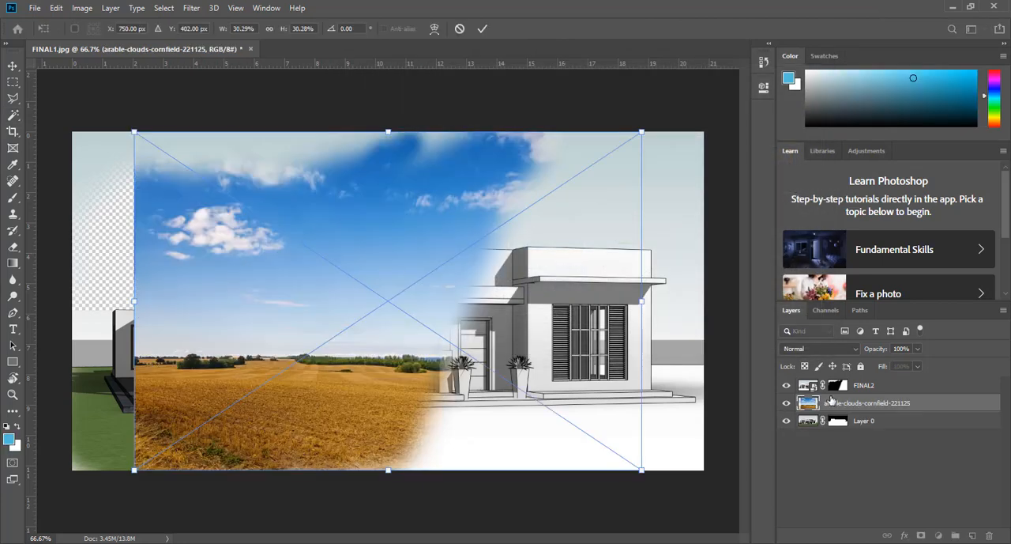
{"action": "key", "text": "Return"}
Move the arable-clouds-cornfield-221125 layer below Layer 0 and shift its image left to fill the transparent sky.
{"action": "left_click_drag", "start_coordinate": [832, 402], "coordinate": [833, 431]}
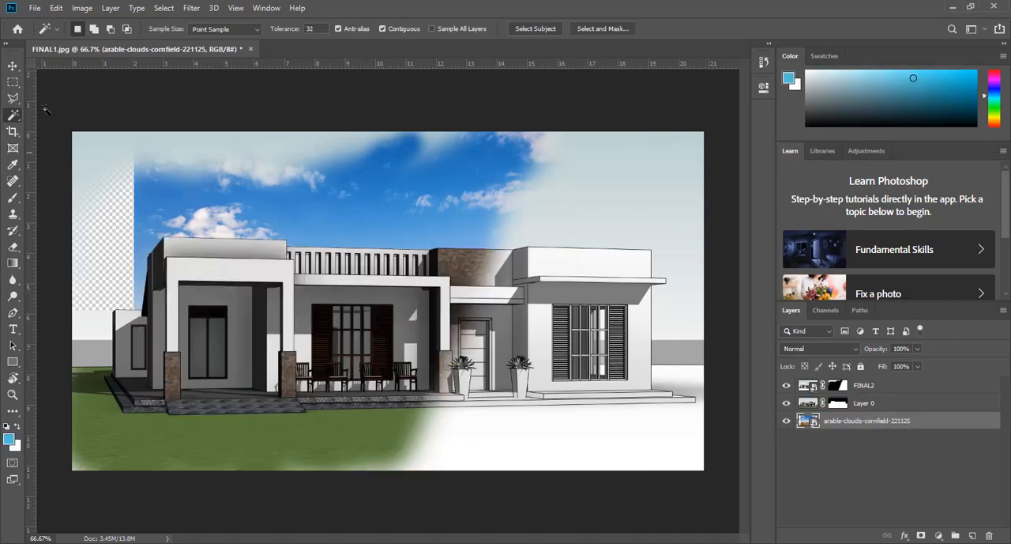
{"action": "left_click", "coordinate": [12, 67]}
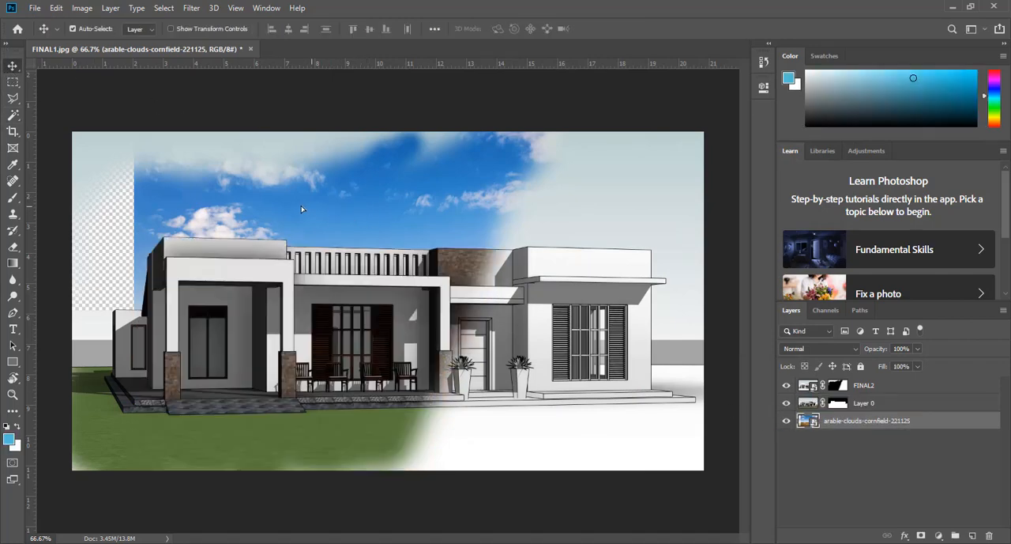
{"action": "left_click_drag", "start_coordinate": [301, 208], "coordinate": [294, 209]}
{"action": "left_click", "coordinate": [401, 500]}
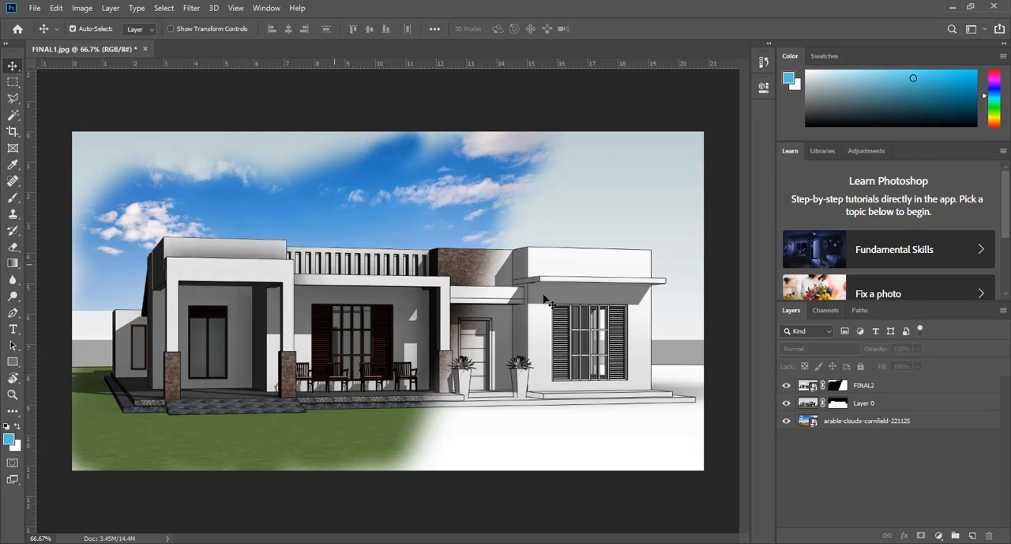
Paint black with the Brush on the FINAL2 layer mask over the remaining grey sky and pale lawn edges on the house's left side.
{"action": "left_click", "coordinate": [857, 387]}
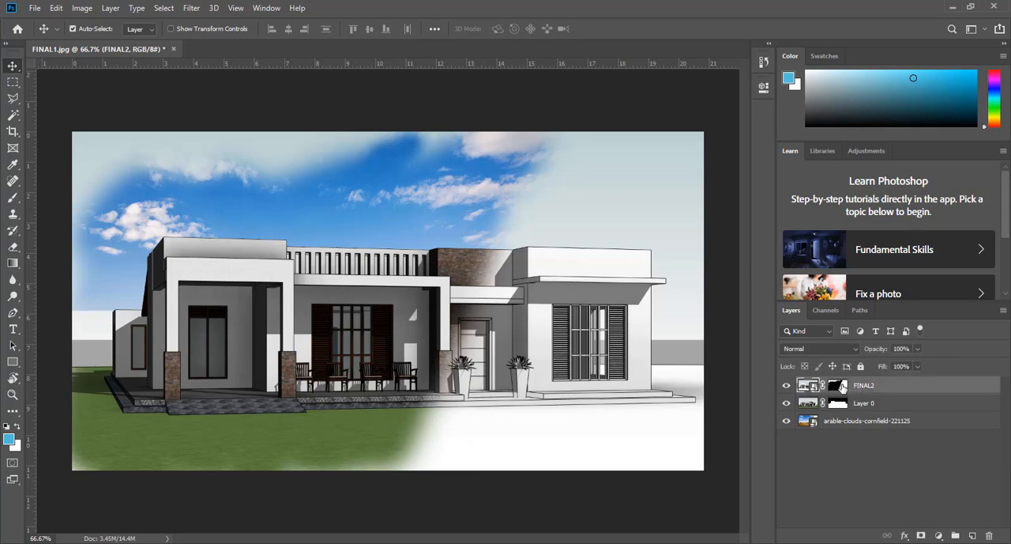
{"action": "left_click", "coordinate": [839, 386]}
{"action": "left_click", "coordinate": [15, 199]}
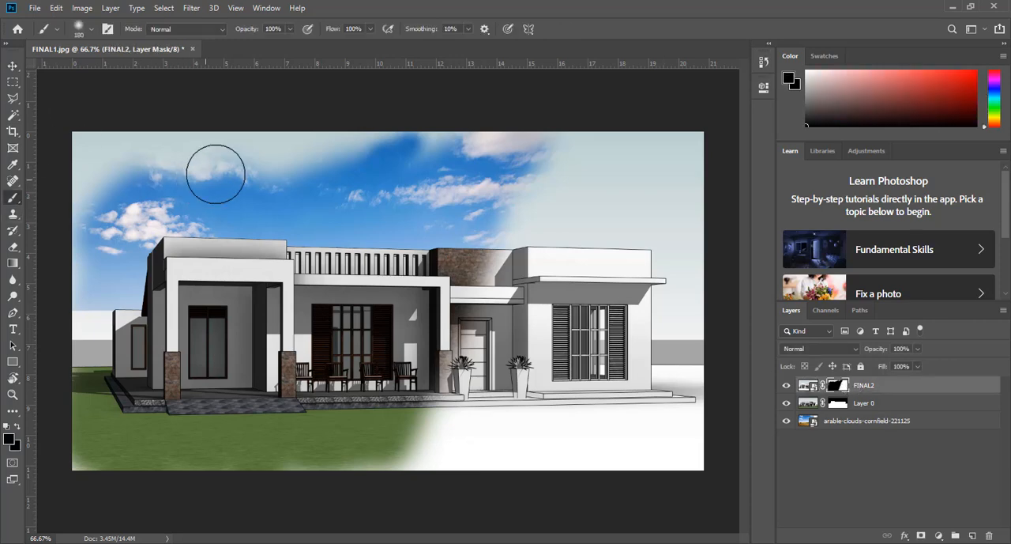
{"action": "mouse_move", "coordinate": [214, 169]}
{"action": "left_mouse_down"}
{"action": "mouse_move", "coordinate": [425, 158]}
{"action": "mouse_move", "coordinate": [144, 184]}
{"action": "mouse_move", "coordinate": [112, 212]}
{"action": "mouse_move", "coordinate": [112, 158]}
{"action": "mouse_move", "coordinate": [104, 174]}
{"action": "mouse_move", "coordinate": [175, 139]}
{"action": "mouse_move", "coordinate": [137, 166]}
{"action": "mouse_move", "coordinate": [94, 152]}
{"action": "mouse_move", "coordinate": [81, 184]}
{"action": "left_mouse_up"}
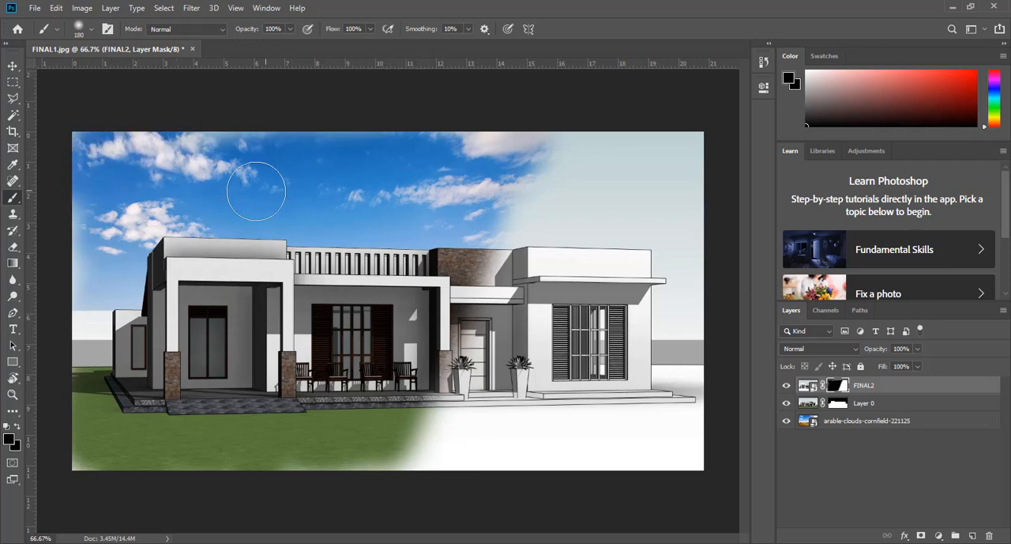
{"action": "mouse_move", "coordinate": [136, 159]}
{"action": "left_mouse_down"}
{"action": "mouse_move", "coordinate": [76, 290]}
{"action": "mouse_move", "coordinate": [83, 126]}
{"action": "left_mouse_up"}
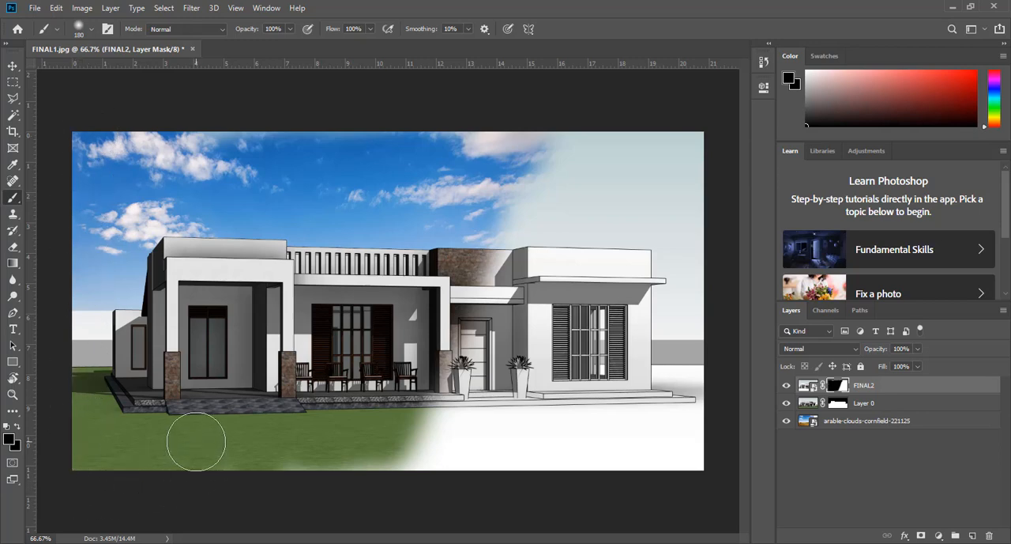
Set the foreground colour to white (ffffff) and paint the FINAL2 mask down the middle to restore the hidden-line image beside the porch.
{"action": "left_click", "coordinate": [9, 440]}
{"action": "left_click", "coordinate": [340, 116]}
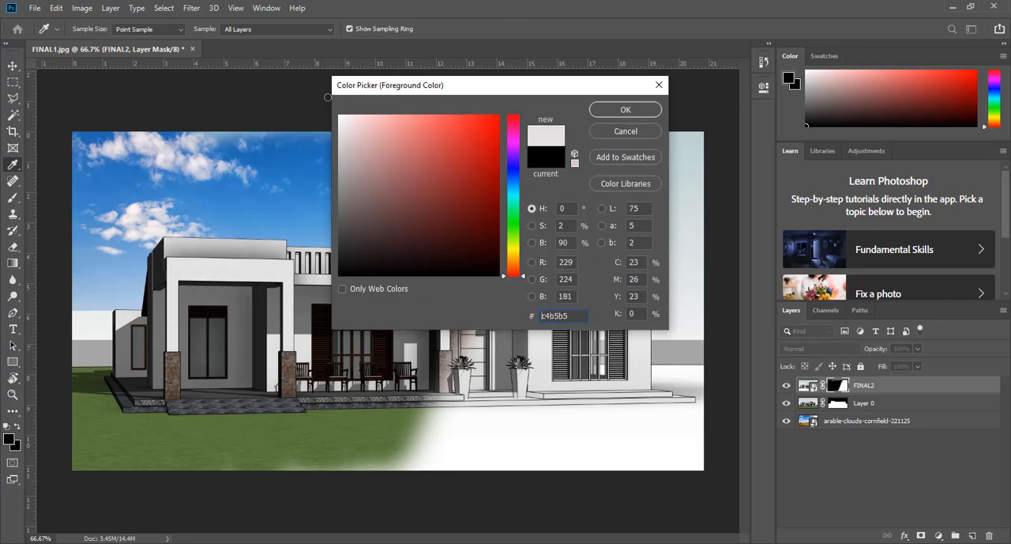
{"action": "left_click", "coordinate": [624, 111]}
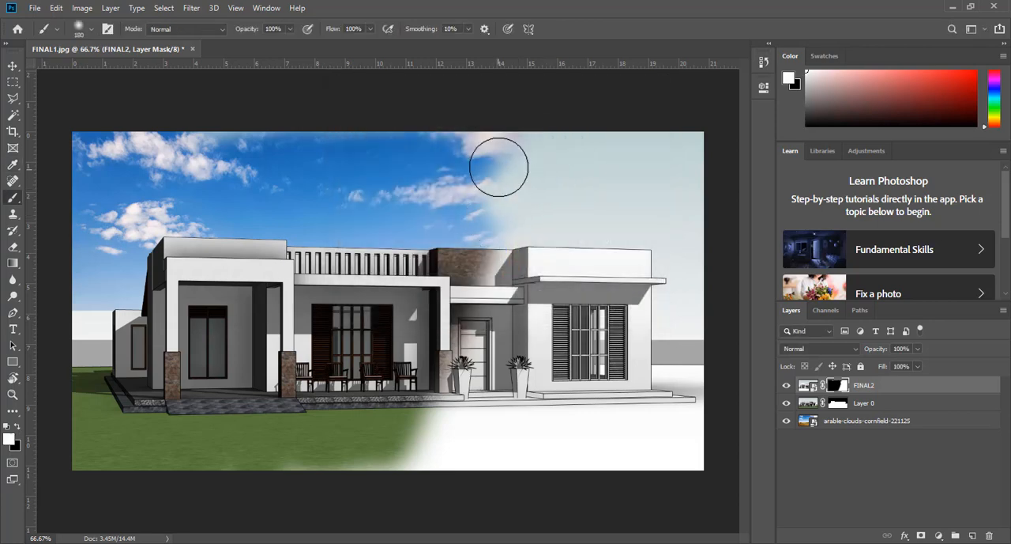
{"action": "left_click", "coordinate": [415, 448]}
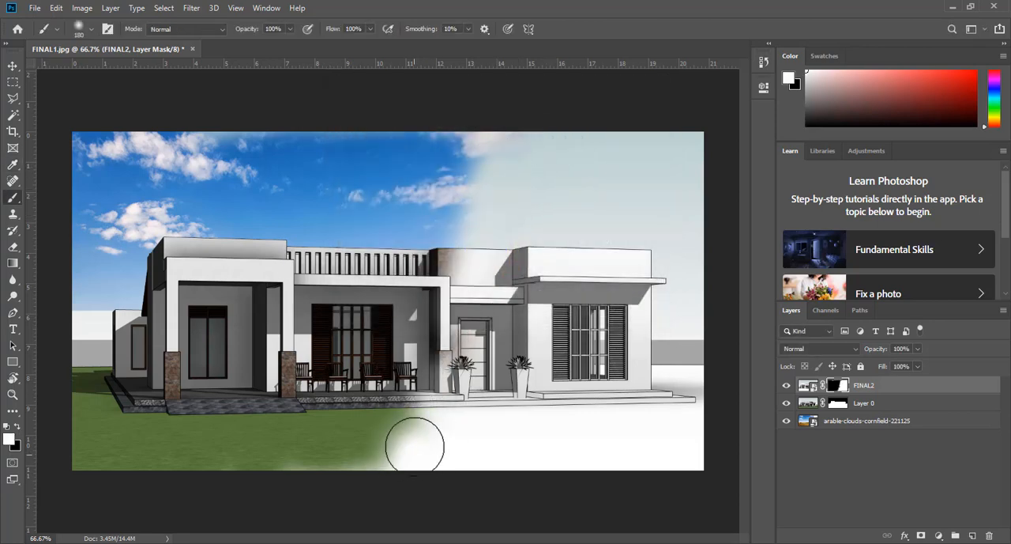
{"action": "mouse_move", "coordinate": [440, 326]}
{"action": "left_mouse_down"}
{"action": "mouse_move", "coordinate": [454, 169]}
{"action": "mouse_move", "coordinate": [469, 139]}
{"action": "mouse_move", "coordinate": [458, 162]}
{"action": "mouse_move", "coordinate": [461, 326]}
{"action": "mouse_move", "coordinate": [419, 466]}
{"action": "left_mouse_up"}
{"action": "mouse_move", "coordinate": [431, 498]}
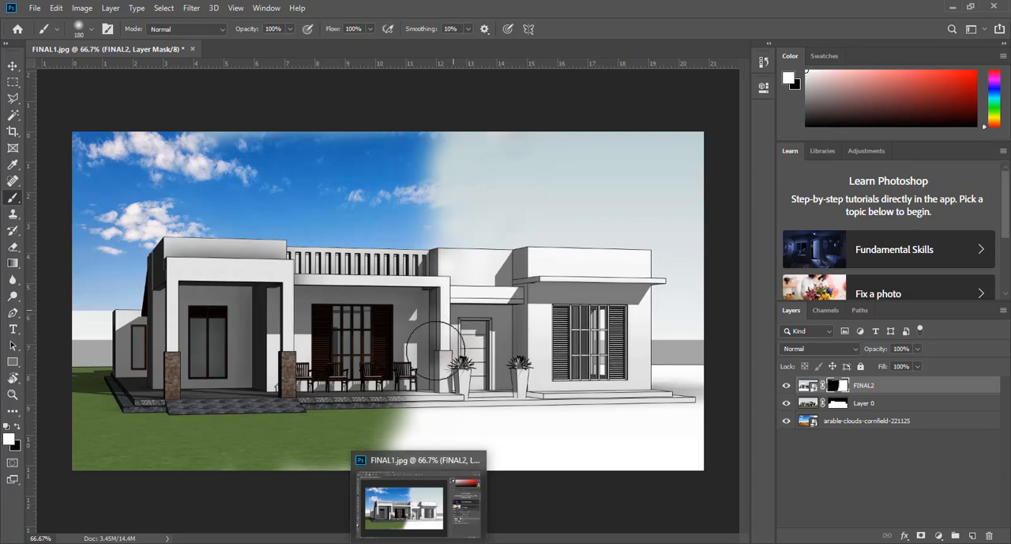
{"action": "mouse_move", "coordinate": [422, 419]}
{"action": "left_mouse_down"}
{"action": "mouse_move", "coordinate": [420, 408]}
{"action": "mouse_move", "coordinate": [407, 455]}
{"action": "mouse_move", "coordinate": [429, 315]}
{"action": "mouse_move", "coordinate": [422, 167]}
{"action": "mouse_move", "coordinate": [440, 131]}
{"action": "mouse_move", "coordinate": [426, 311]}
{"action": "mouse_move", "coordinate": [432, 449]}
{"action": "left_mouse_up"}
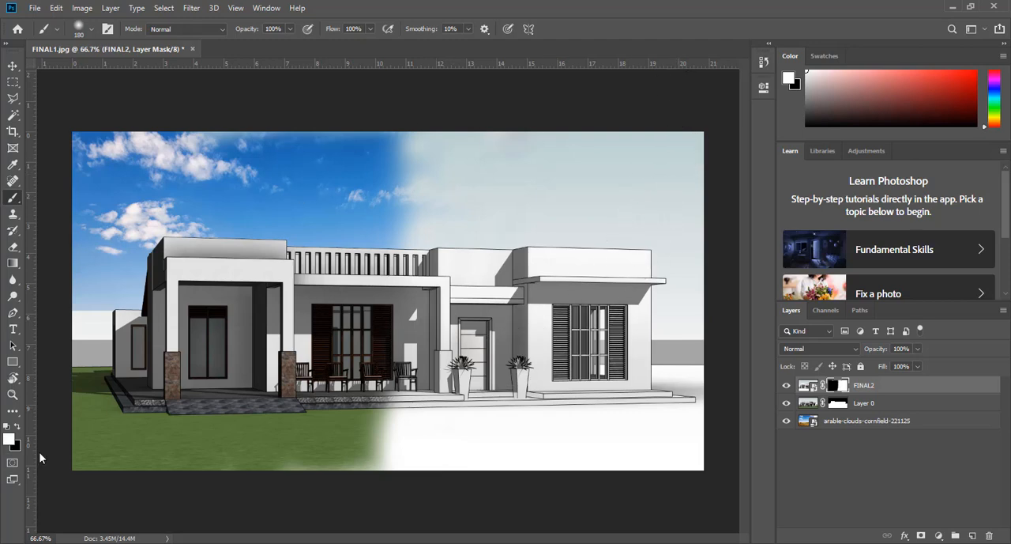
Set the foreground colour to black (000000) and paint the FINAL2 mask along the blend edge to extend the realistic sky and lawn rightward.
{"action": "left_click", "coordinate": [8, 439]}
{"action": "type", "text": "000000"}
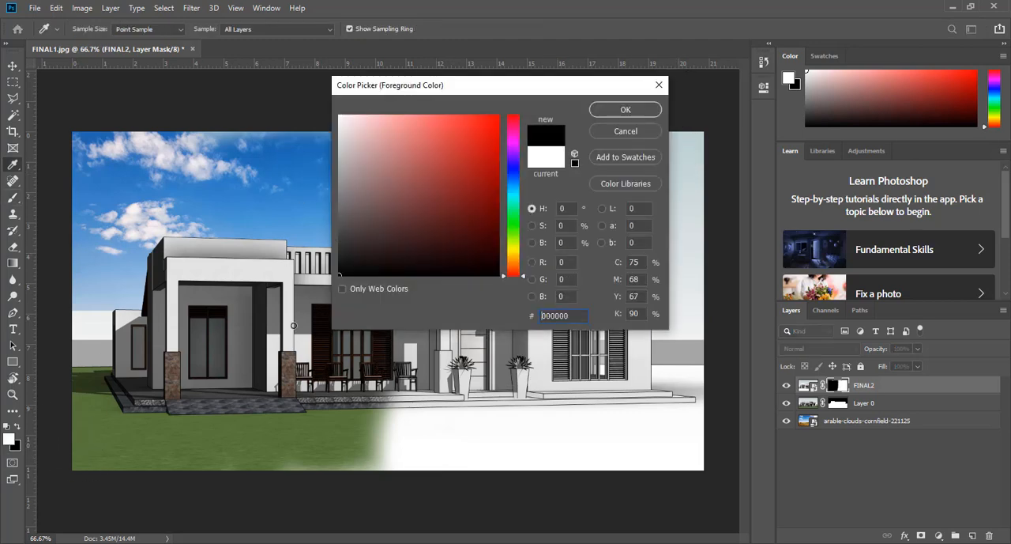
{"action": "left_click", "coordinate": [624, 109]}
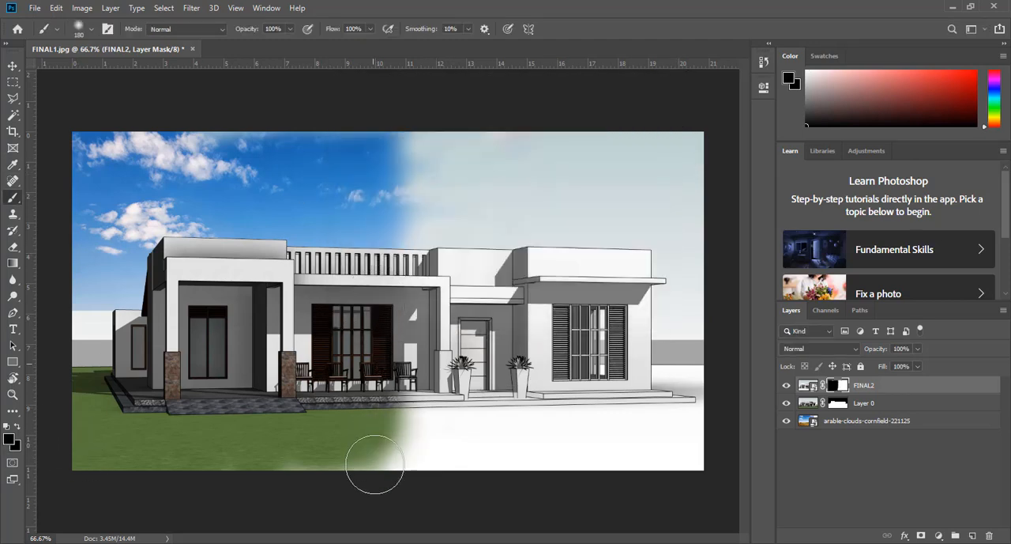
{"action": "mouse_move", "coordinate": [373, 462]}
{"action": "left_mouse_down"}
{"action": "mouse_move", "coordinate": [275, 458]}
{"action": "mouse_move", "coordinate": [354, 302]}
{"action": "mouse_move", "coordinate": [398, 150]}
{"action": "mouse_move", "coordinate": [398, 112]}
{"action": "mouse_move", "coordinate": [394, 338]}
{"action": "mouse_move", "coordinate": [374, 525]}
{"action": "left_mouse_up"}
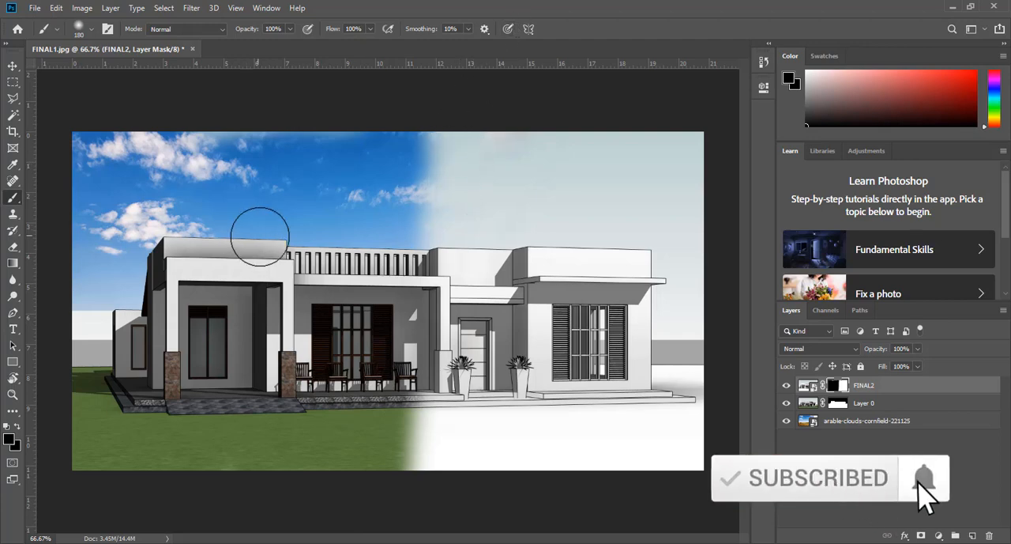
Set the foreground colour to white (ffffff) and brush the FINAL2 mask from the sky down to the lawn along the blend edge.
{"action": "left_click", "coordinate": [11, 445]}
{"action": "mouse_move", "coordinate": [384, 169]}
{"action": "left_mouse_down"}
{"action": "mouse_move", "coordinate": [339, 116]}
{"action": "mouse_move", "coordinate": [338, 95]}
{"action": "left_mouse_up"}
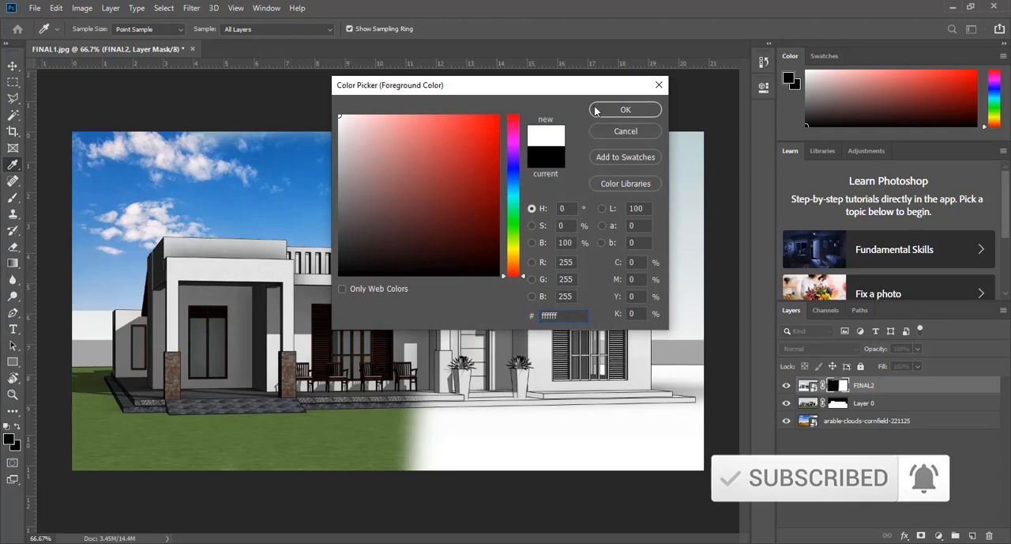
{"action": "left_click", "coordinate": [625, 110]}
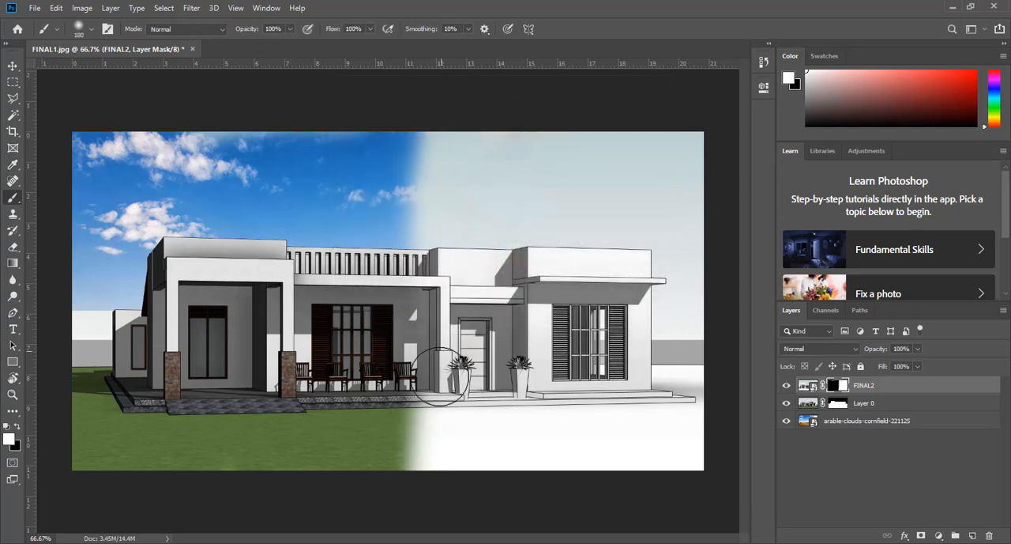
{"action": "left_click_drag", "start_coordinate": [439, 376], "coordinate": [358, 542]}
{"action": "mouse_move", "coordinate": [433, 123]}
{"action": "left_mouse_down"}
{"action": "mouse_move", "coordinate": [437, 257]}
{"action": "mouse_move", "coordinate": [400, 485]}
{"action": "left_mouse_up"}
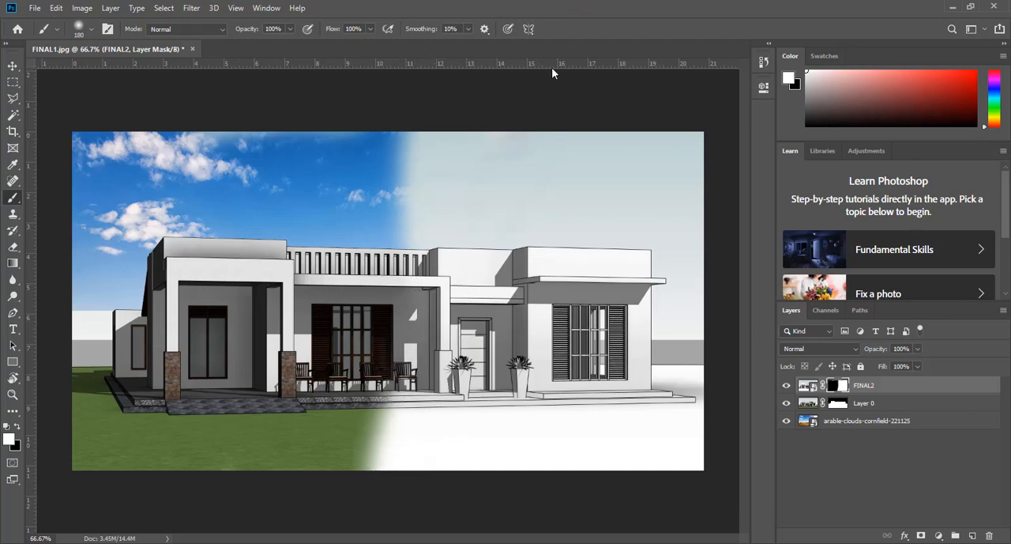
Undo the last white stroke and repaint the mask in white, shifting the vertical blend edge left to the porch window's right side.
{"action": "key", "text": "ctrl+z"}
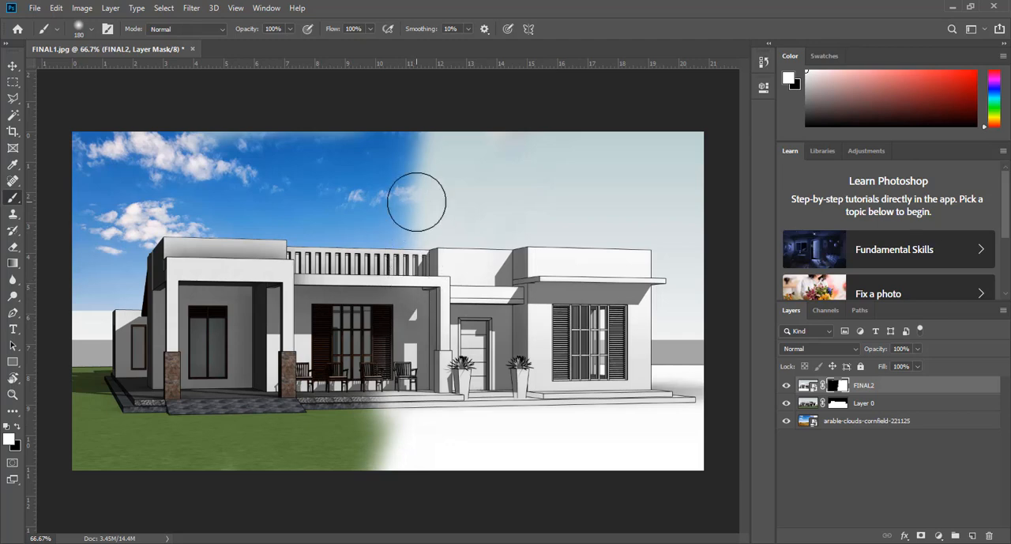
{"action": "left_click_drag", "start_coordinate": [417, 203], "coordinate": [413, 330]}
{"action": "mouse_move", "coordinate": [413, 170]}
{"action": "left_mouse_down"}
{"action": "mouse_move", "coordinate": [415, 145]}
{"action": "mouse_move", "coordinate": [400, 143]}
{"action": "mouse_move", "coordinate": [399, 223]}
{"action": "mouse_move", "coordinate": [416, 176]}
{"action": "mouse_move", "coordinate": [436, 148]}
{"action": "left_mouse_up"}
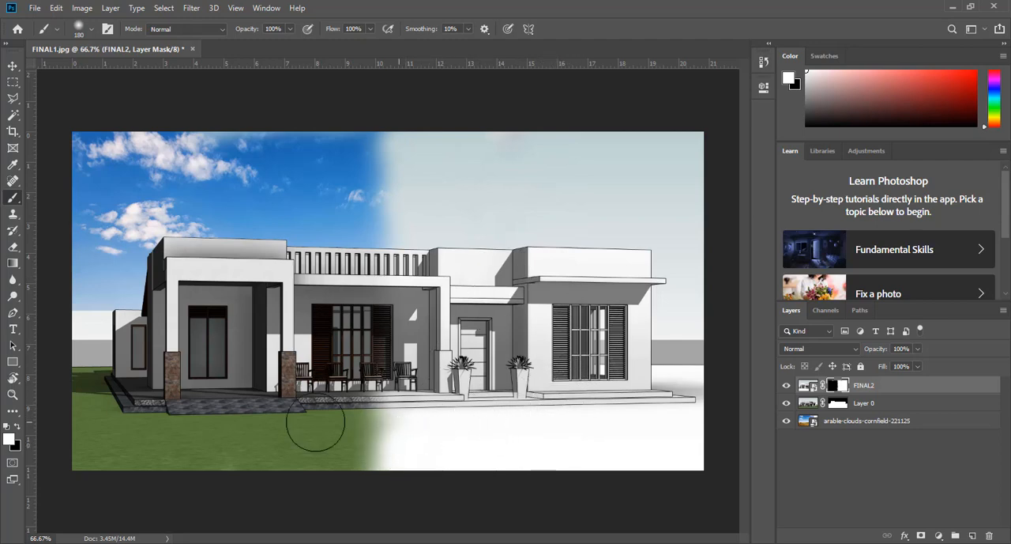
Set the foreground colour to black and paint the FINAL2 mask to extend the realistic lawn and blue sky rightward along the blend edge.
{"action": "left_click", "coordinate": [6, 444]}
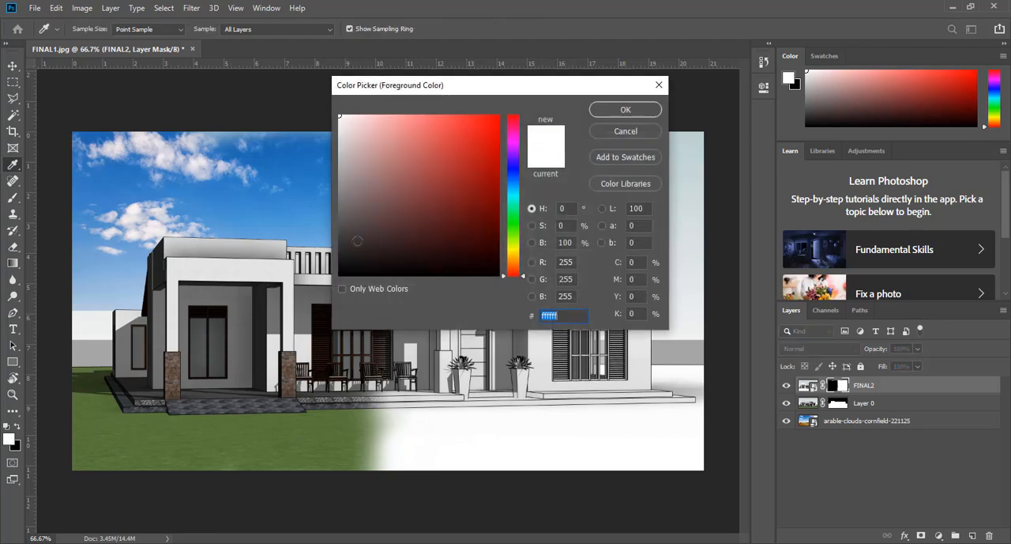
{"action": "left_click", "coordinate": [339, 275]}
{"action": "left_click", "coordinate": [653, 111]}
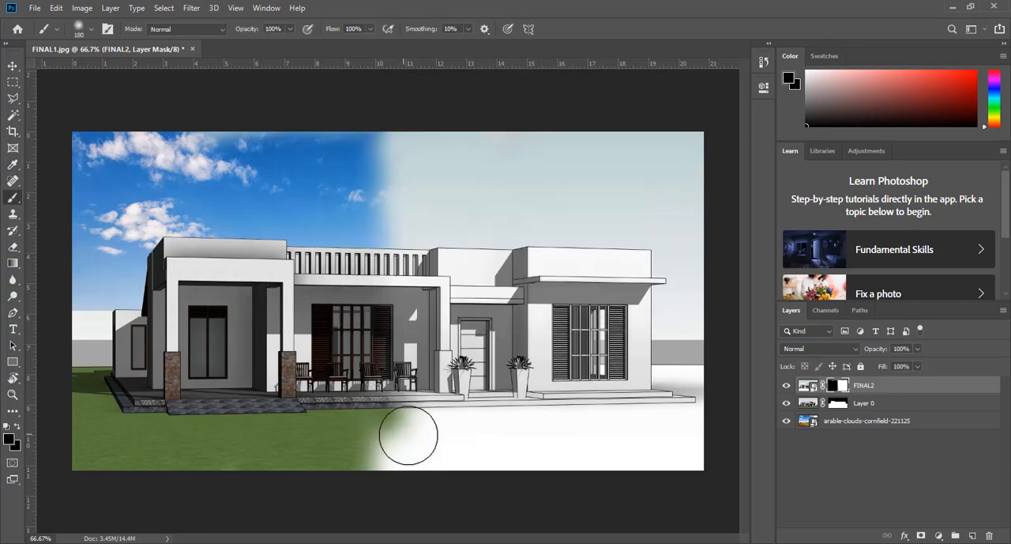
{"action": "left_click", "coordinate": [409, 434]}
{"action": "mouse_move", "coordinate": [388, 473]}
{"action": "left_mouse_down"}
{"action": "mouse_move", "coordinate": [392, 462]}
{"action": "mouse_move", "coordinate": [358, 452]}
{"action": "left_mouse_up"}
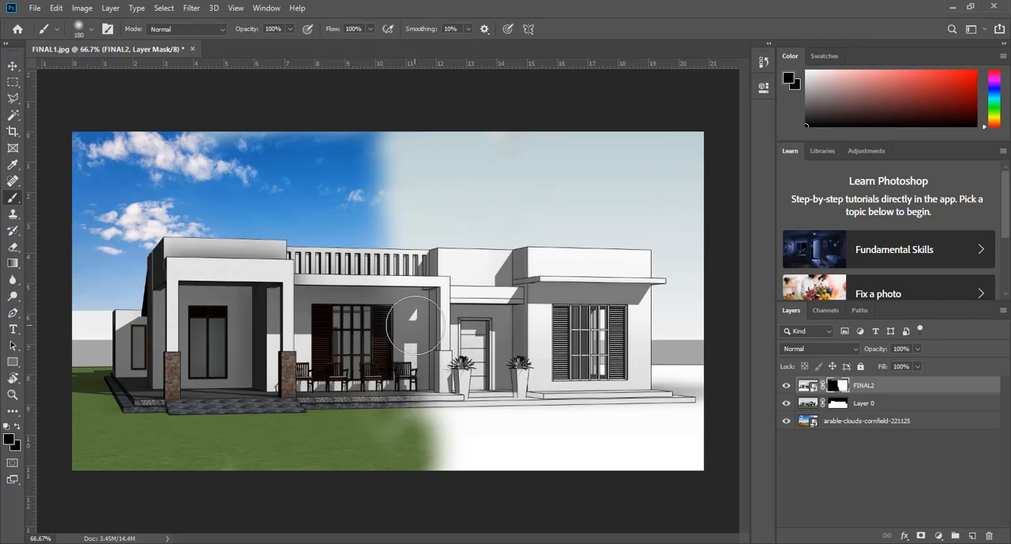
{"action": "mouse_move", "coordinate": [374, 206]}
{"action": "left_mouse_down"}
{"action": "mouse_move", "coordinate": [396, 156]}
{"action": "mouse_move", "coordinate": [423, 136]}
{"action": "left_mouse_up"}
Choose the Kyle's Spatter Brushes - Pressure Control brush and paint spatter on the FINAL2 mask along the sky's blend edge.
{"action": "left_click", "coordinate": [92, 29]}
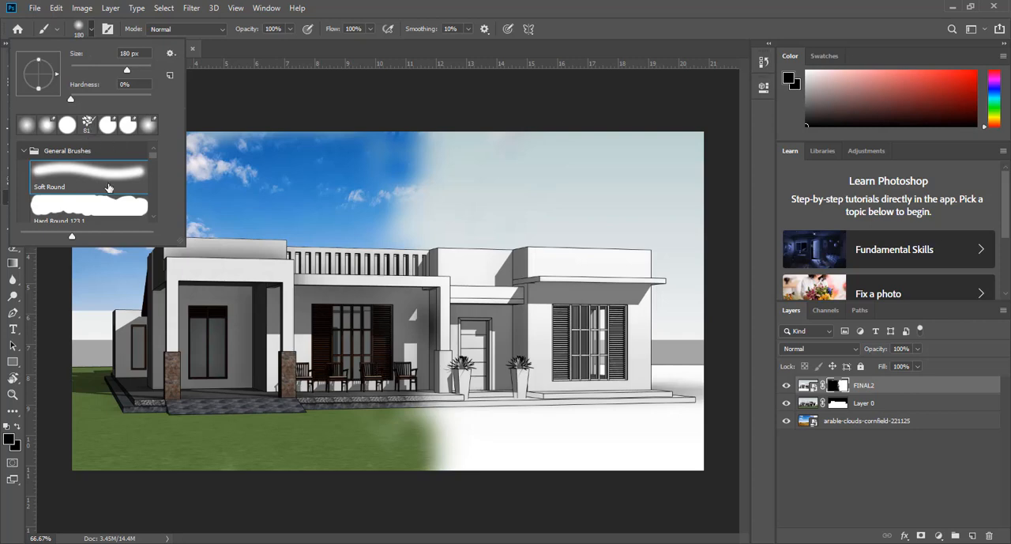
{"action": "scroll", "coordinate": [109, 187], "scroll_direction": "down", "scroll_amount": 5}
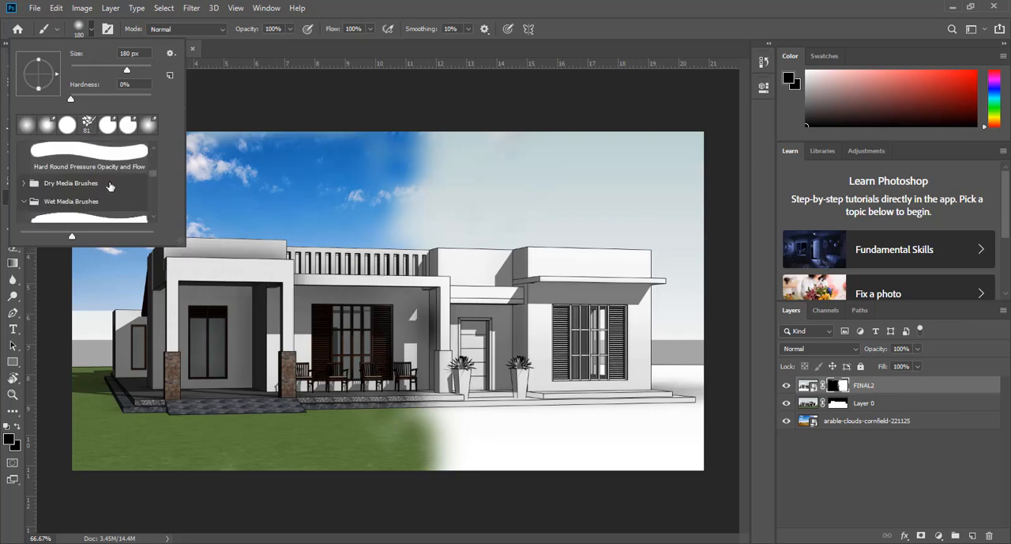
{"action": "scroll", "coordinate": [110, 187], "scroll_direction": "down", "scroll_amount": 4}
{"action": "scroll", "coordinate": [109, 185], "scroll_direction": "down", "scroll_amount": 10}
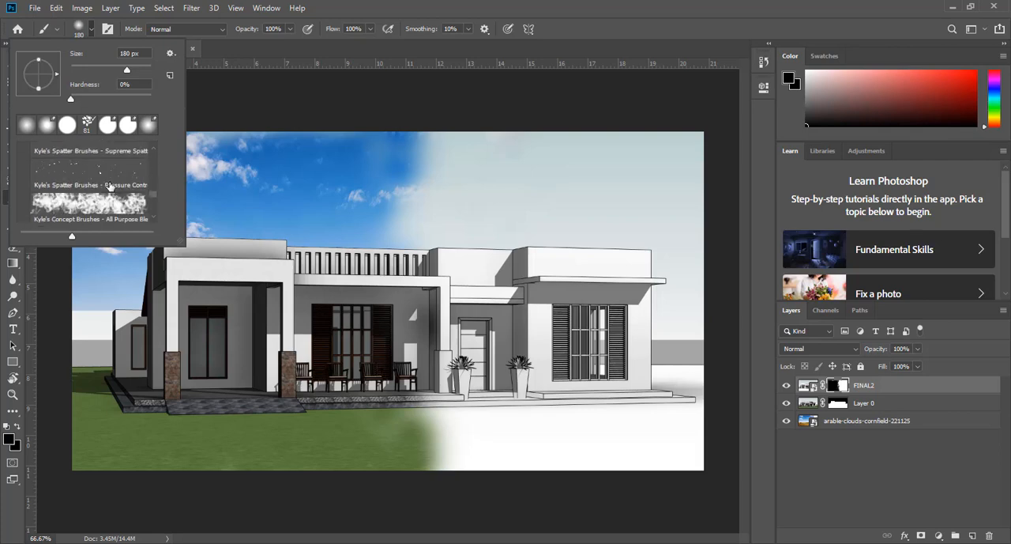
{"action": "left_click", "coordinate": [110, 184]}
{"action": "left_click_drag", "start_coordinate": [419, 211], "coordinate": [435, 154]}
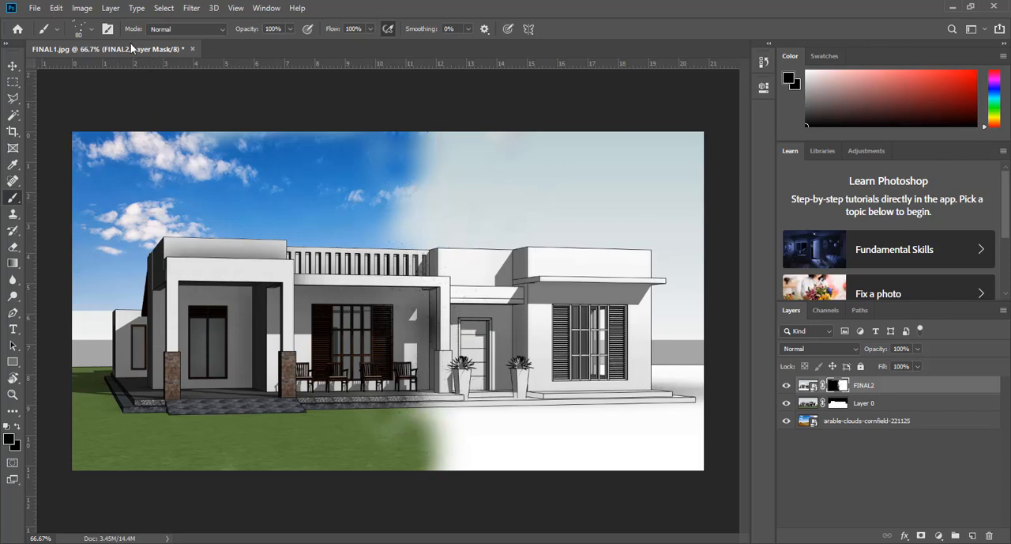
Enlarge the spatter brush to 149 px and scatter black specks on the mask along the blend edge from sky to lawn.
{"action": "left_click", "coordinate": [92, 29]}
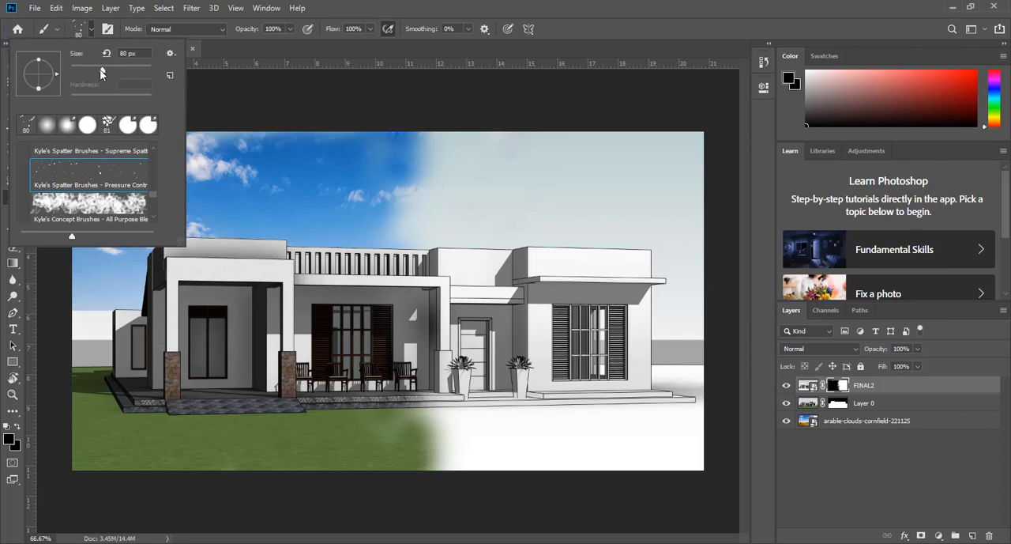
{"action": "left_click_drag", "start_coordinate": [109, 70], "coordinate": [121, 75]}
{"action": "mouse_move", "coordinate": [360, 172]}
{"action": "left_mouse_down"}
{"action": "mouse_move", "coordinate": [372, 157]}
{"action": "mouse_move", "coordinate": [395, 172]}
{"action": "mouse_move", "coordinate": [361, 180]}
{"action": "left_mouse_up"}
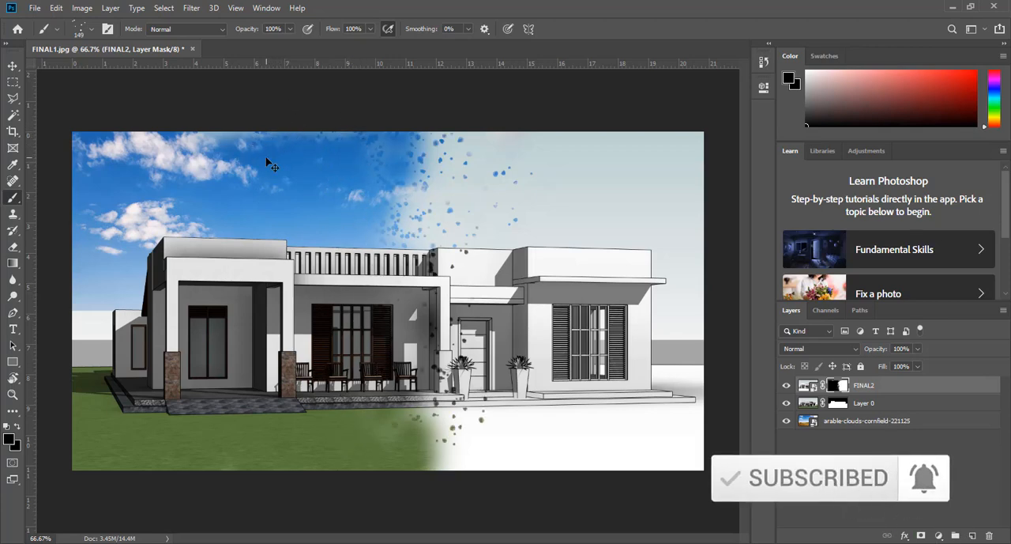
Choose the Kyle's Concept Brushes All Purpose blending preset and smudge the FINAL2 mask along the blend edge from sky to lawn.
{"action": "left_click", "coordinate": [91, 30]}
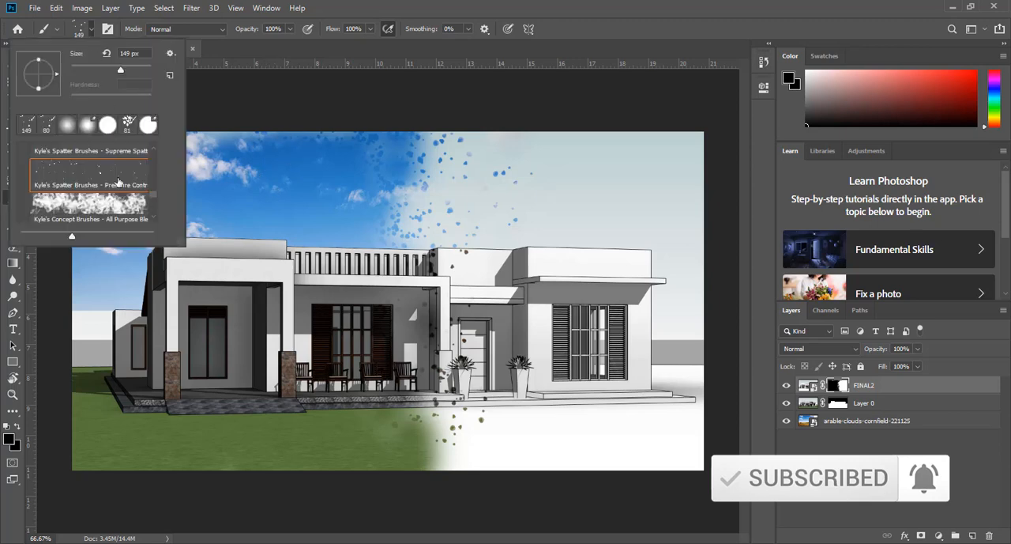
{"action": "left_click", "coordinate": [119, 203]}
{"action": "left_click", "coordinate": [343, 183]}
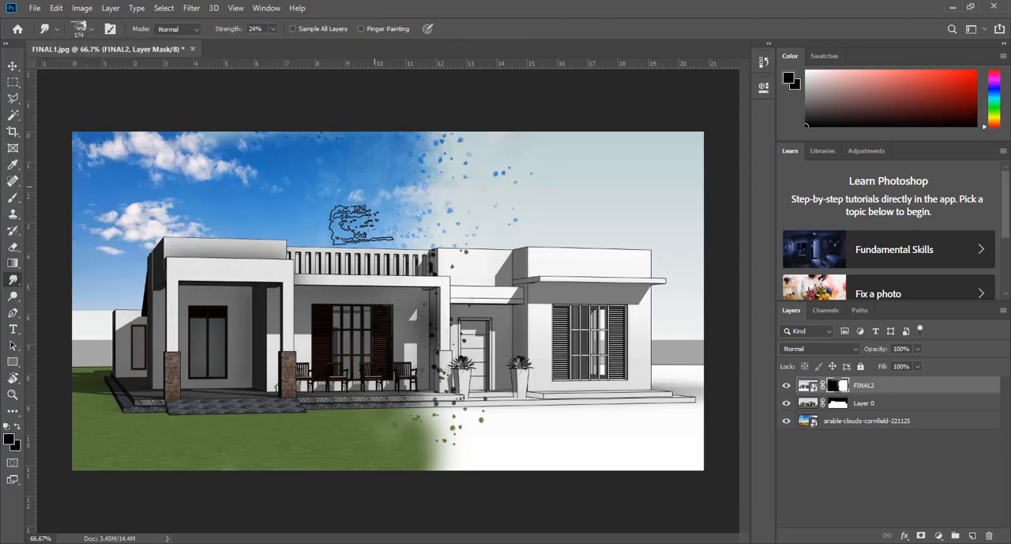
{"action": "mouse_move", "coordinate": [338, 422]}
{"action": "left_mouse_down"}
{"action": "mouse_move", "coordinate": [339, 460]}
{"action": "mouse_move", "coordinate": [352, 124]}
{"action": "mouse_move", "coordinate": [384, 261]}
{"action": "mouse_move", "coordinate": [372, 390]}
{"action": "mouse_move", "coordinate": [318, 348]}
{"action": "mouse_move", "coordinate": [324, 324]}
{"action": "mouse_move", "coordinate": [367, 392]}
{"action": "mouse_move", "coordinate": [363, 435]}
{"action": "mouse_move", "coordinate": [395, 213]}
{"action": "mouse_move", "coordinate": [361, 113]}
{"action": "mouse_move", "coordinate": [419, 158]}
{"action": "mouse_move", "coordinate": [362, 403]}
{"action": "left_mouse_up"}
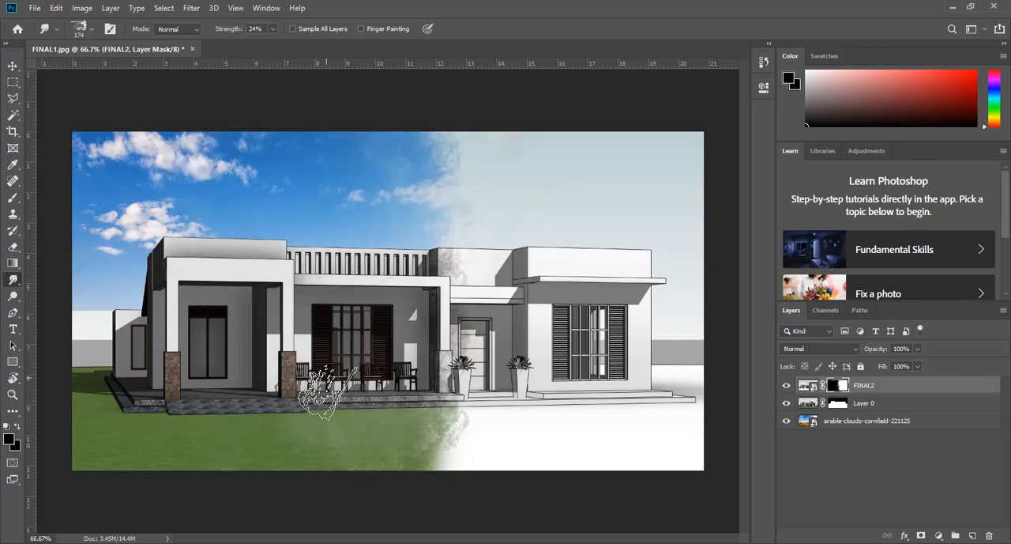
{"action": "left_click_drag", "start_coordinate": [381, 392], "coordinate": [379, 458]}
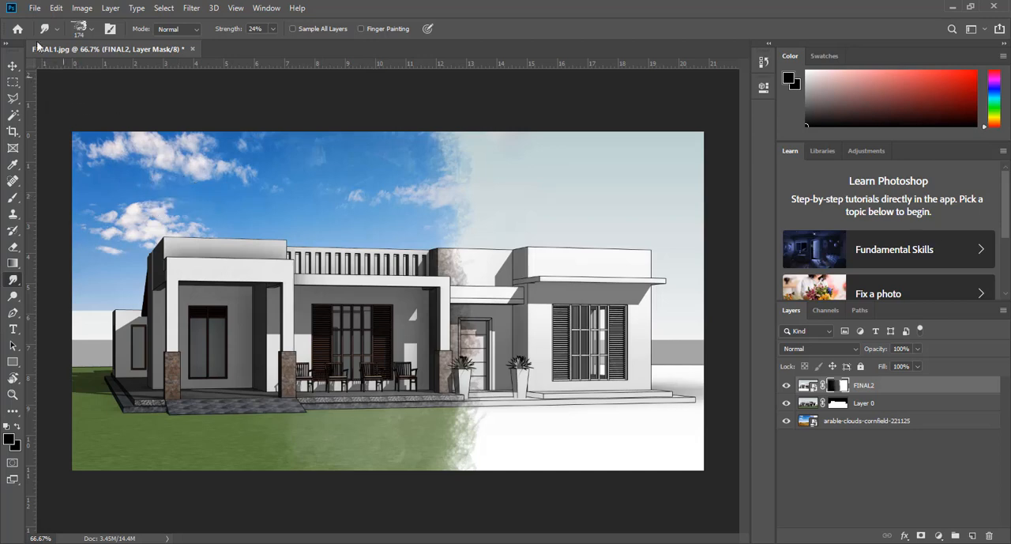
Save the layered image as FINAL1.psd in Documents with Maximize Compatibility on.
{"action": "left_click", "coordinate": [33, 8]}
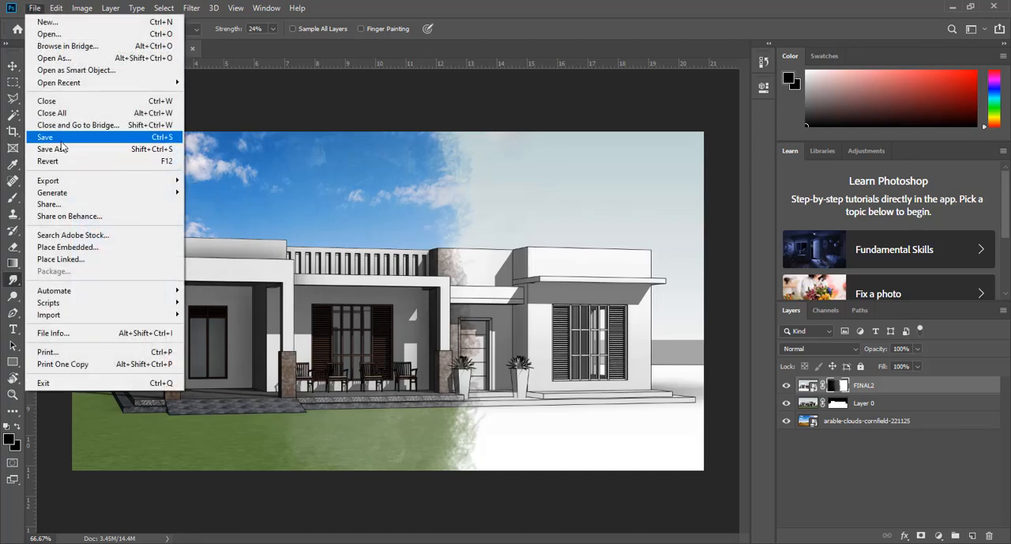
{"action": "left_click", "coordinate": [61, 141]}
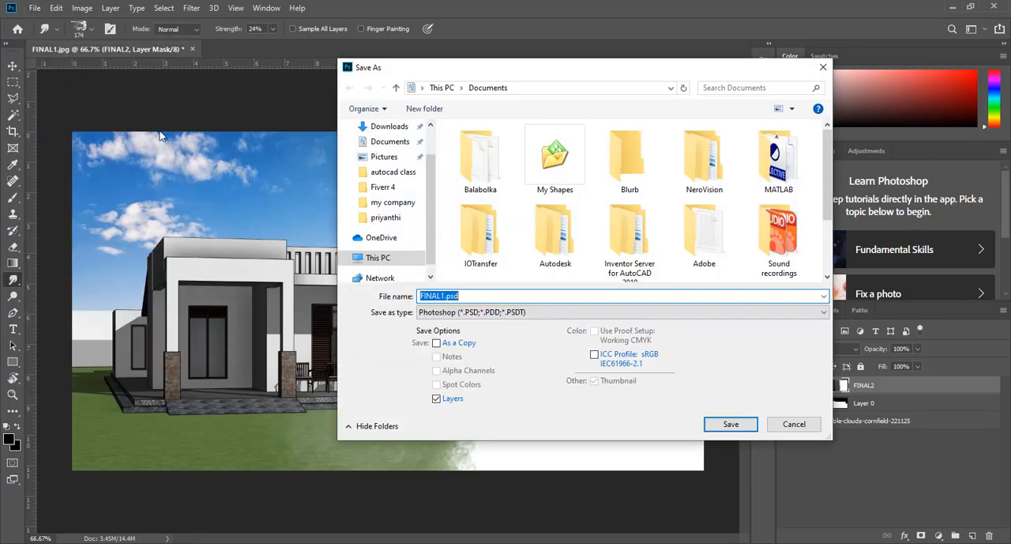
{"action": "left_click", "coordinate": [728, 424]}
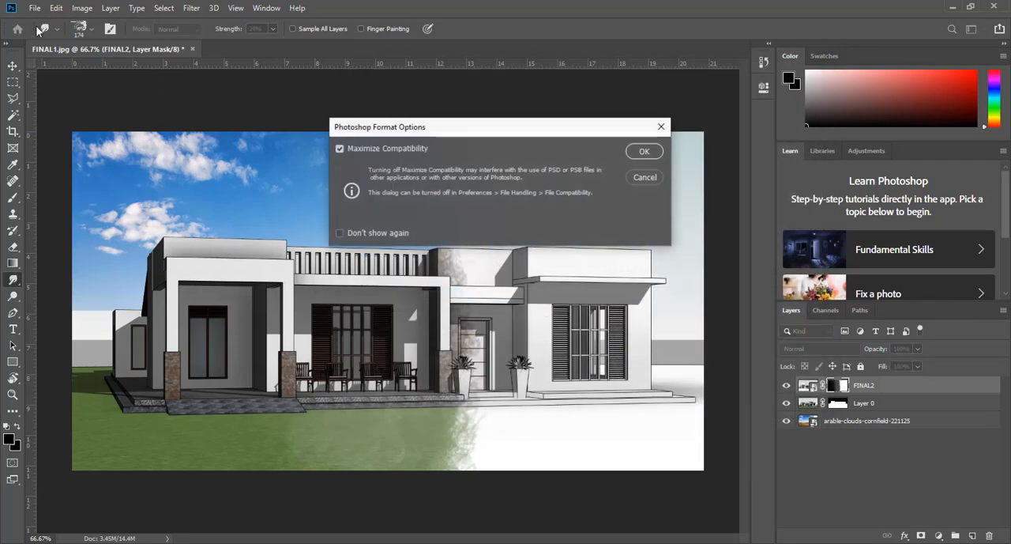
{"action": "left_click", "coordinate": [645, 150]}
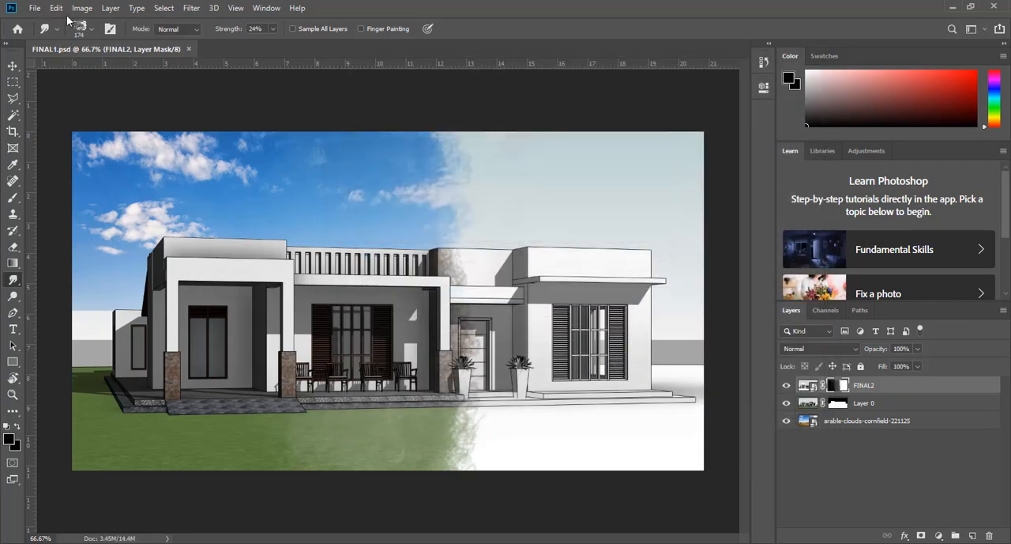
Start saving a copy in JPEG format in Documents and decline replacing the existing FINAL1.jpg.
{"action": "left_click", "coordinate": [35, 8]}
{"action": "left_click", "coordinate": [104, 143]}
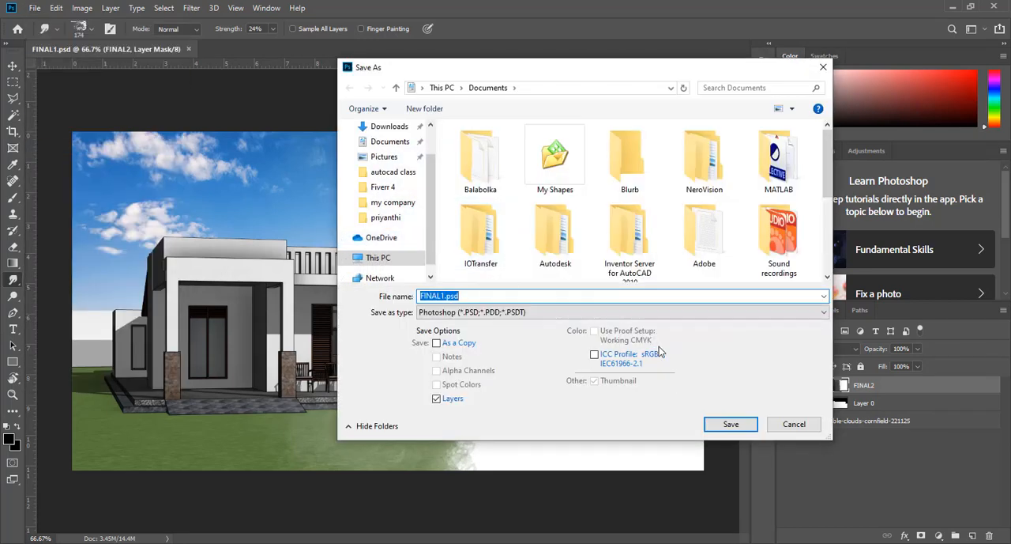
{"action": "left_click", "coordinate": [640, 312]}
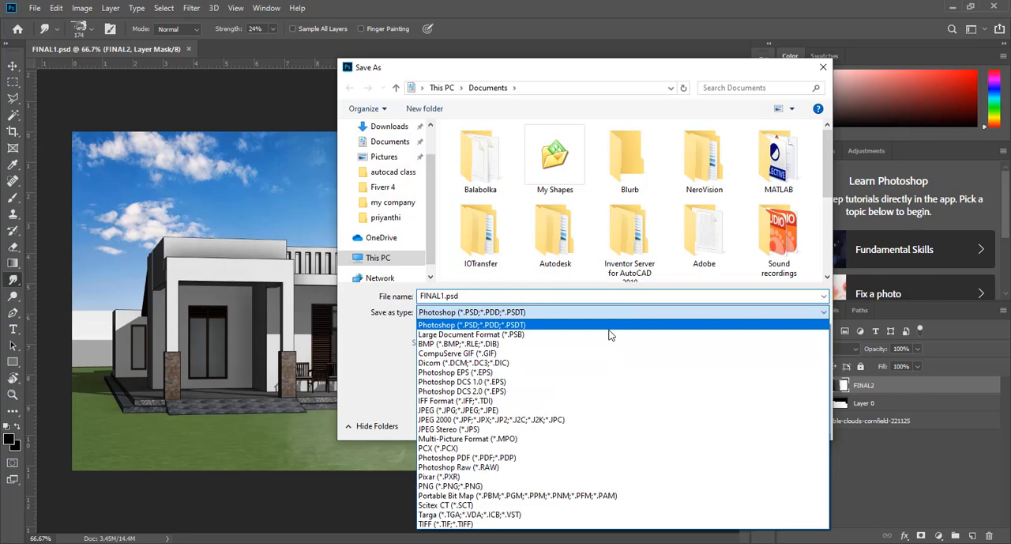
{"action": "left_click", "coordinate": [554, 411]}
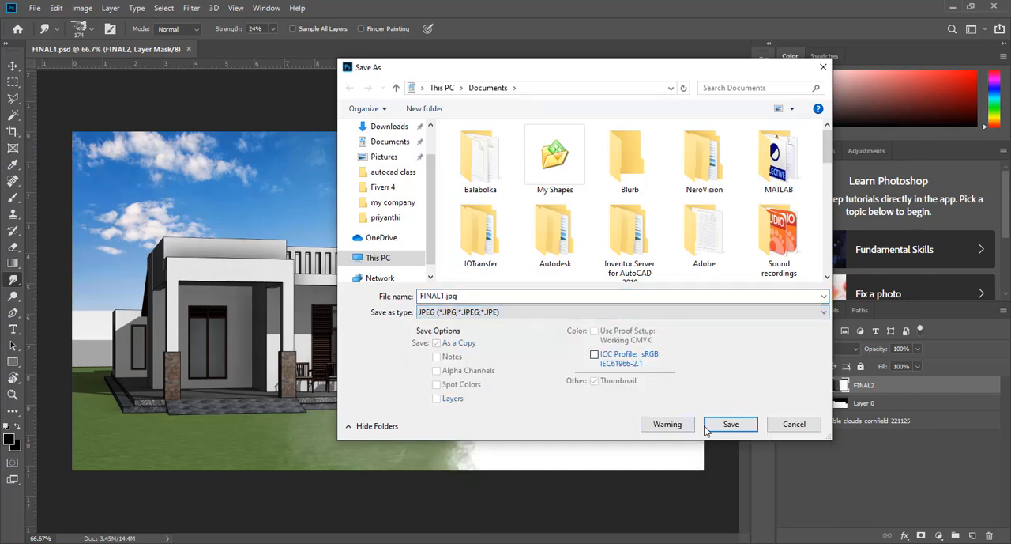
{"action": "key", "text": "Return"}
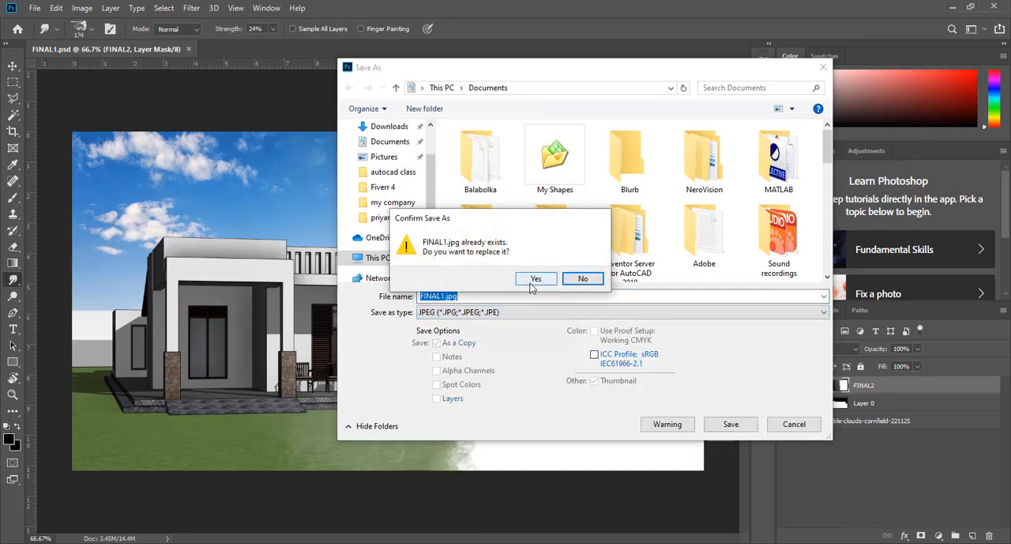
{"action": "left_click", "coordinate": [583, 278]}
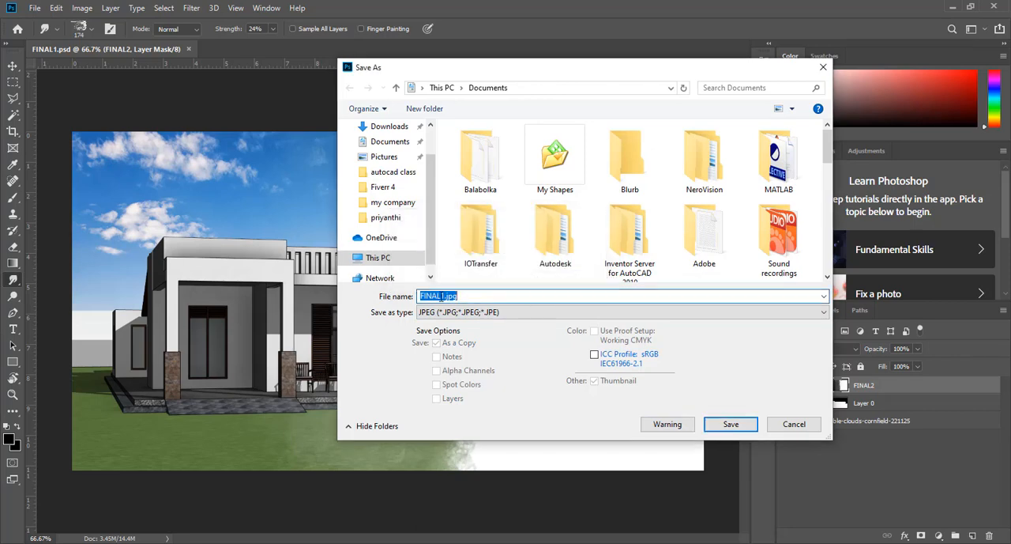
Rename the JPEG copy FINAL3.jpg and save it in Documents.
{"action": "left_click", "coordinate": [441, 295]}
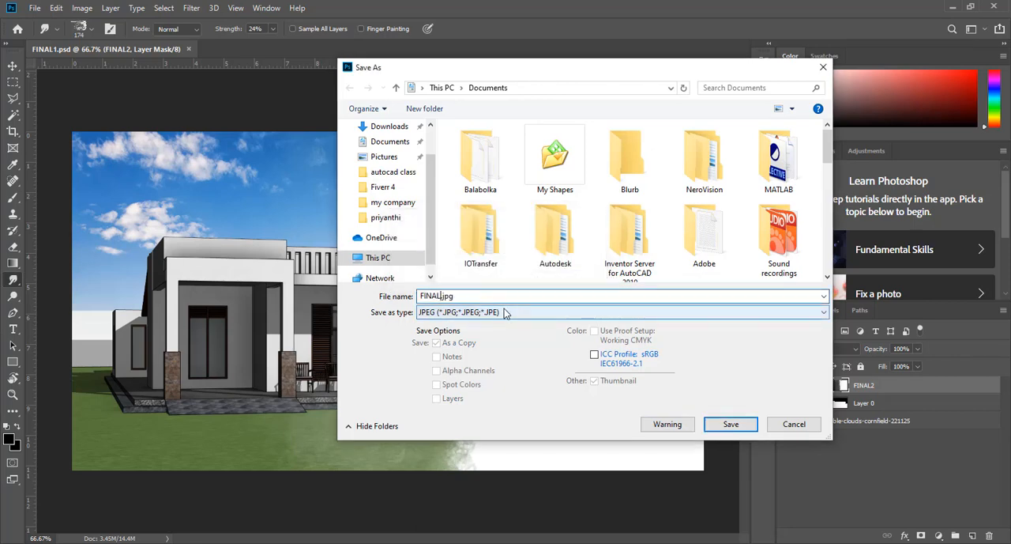
{"action": "type", "text": "23"}
{"action": "key", "text": "BackSpace"}
{"action": "key", "text": "BackSpace"}
{"action": "type", "text": "3"}
{"action": "left_click", "coordinate": [731, 424]}
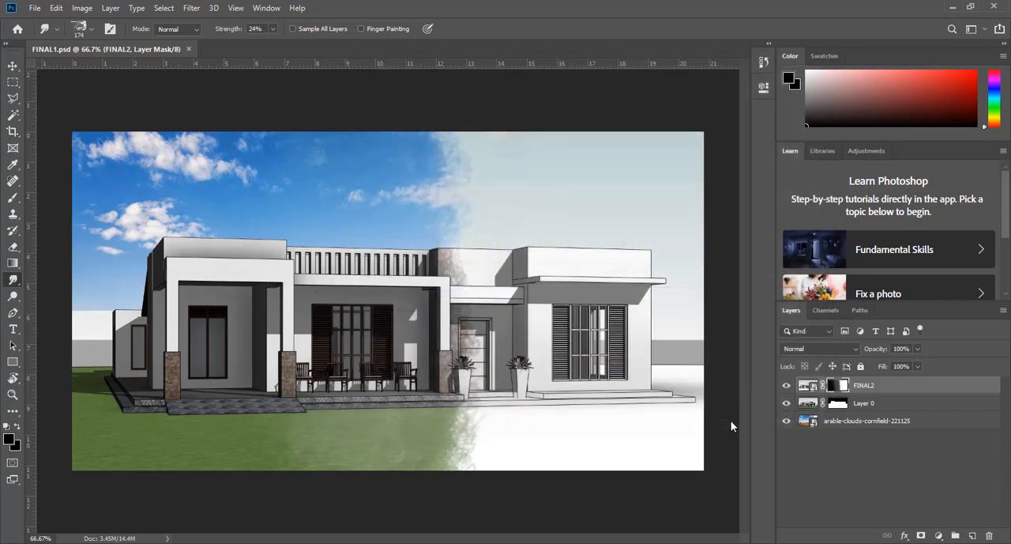
{"action": "left_click", "coordinate": [581, 130]}
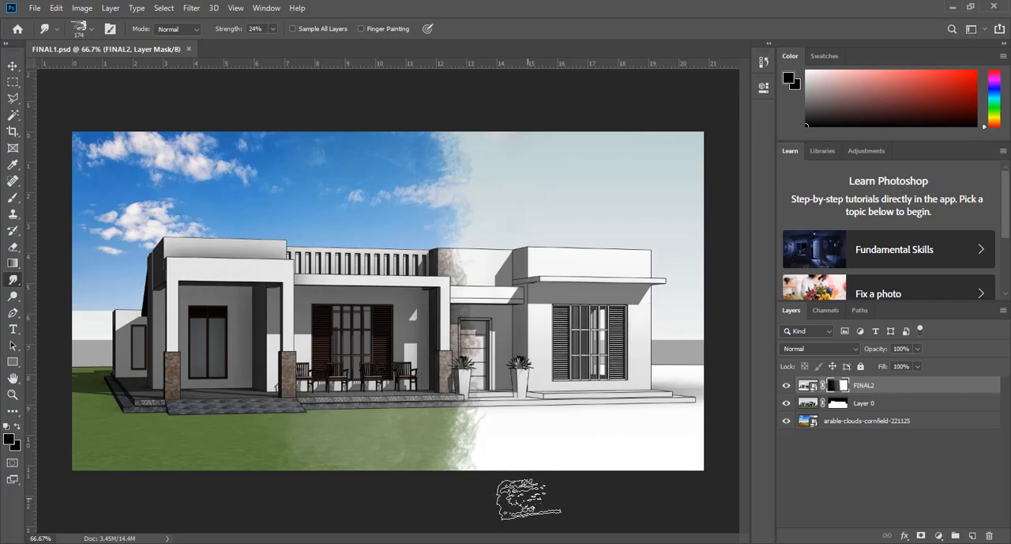
{"action": "mouse_move", "coordinate": [136, 542]}
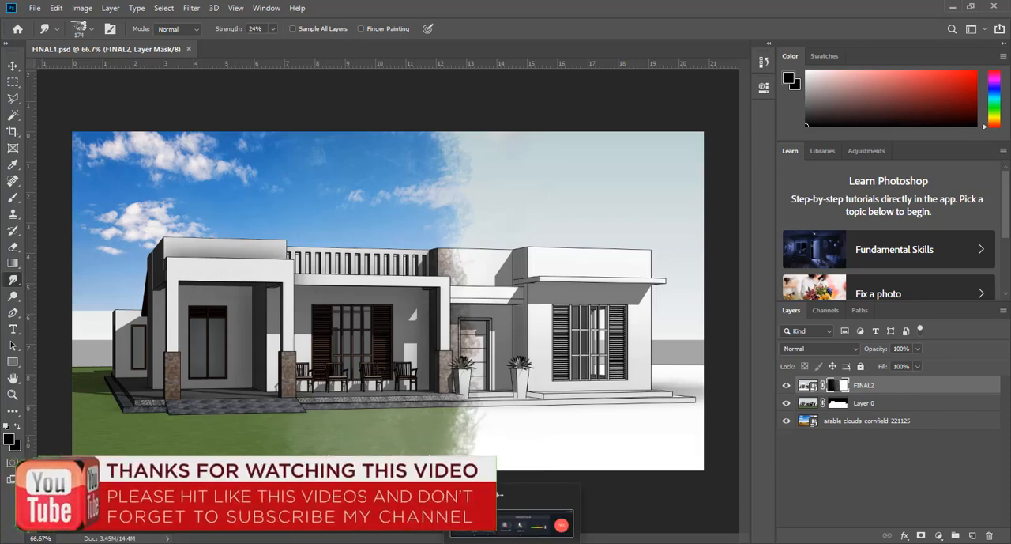
{"action": "left_click", "coordinate": [560, 525]}
{"action": "left_click", "coordinate": [974, 504]}
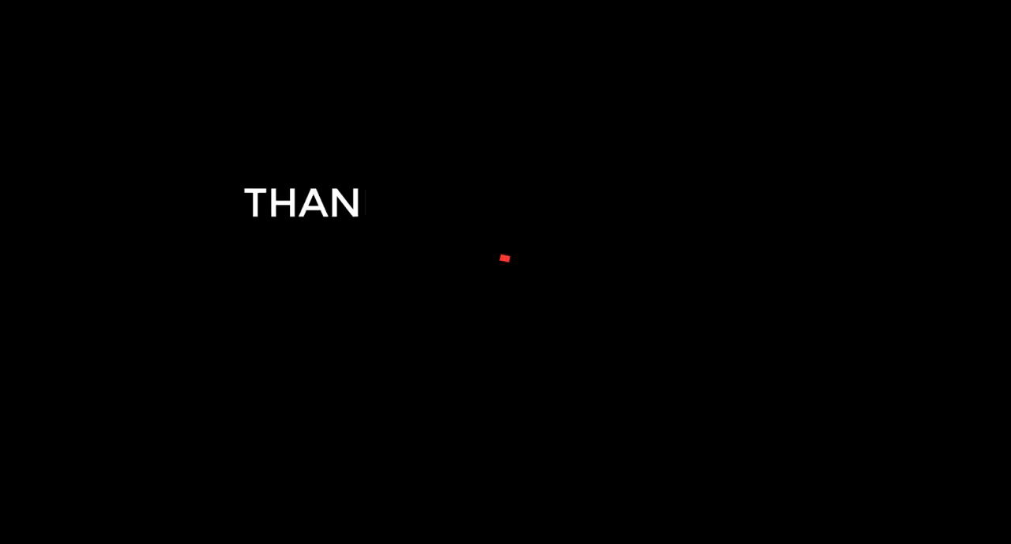